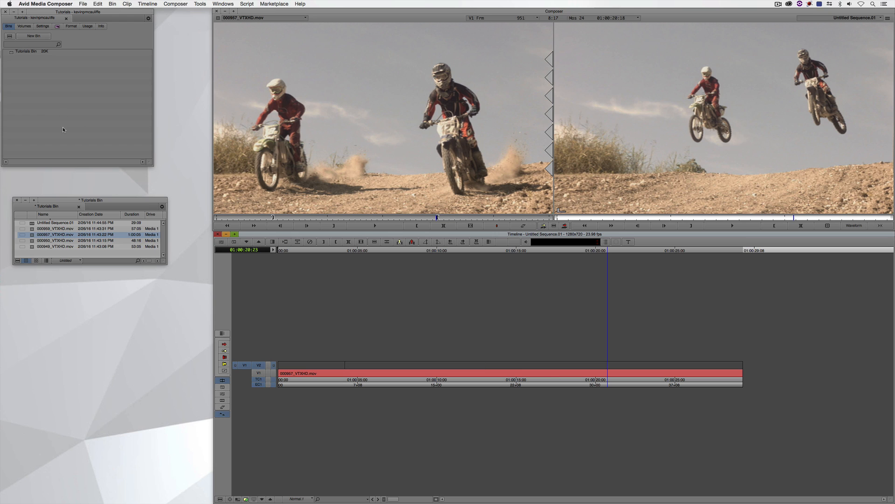
Apply the BCC Title Studio effect from the BCC 3D Objects category to the filler segment on track V2
key(super+8)
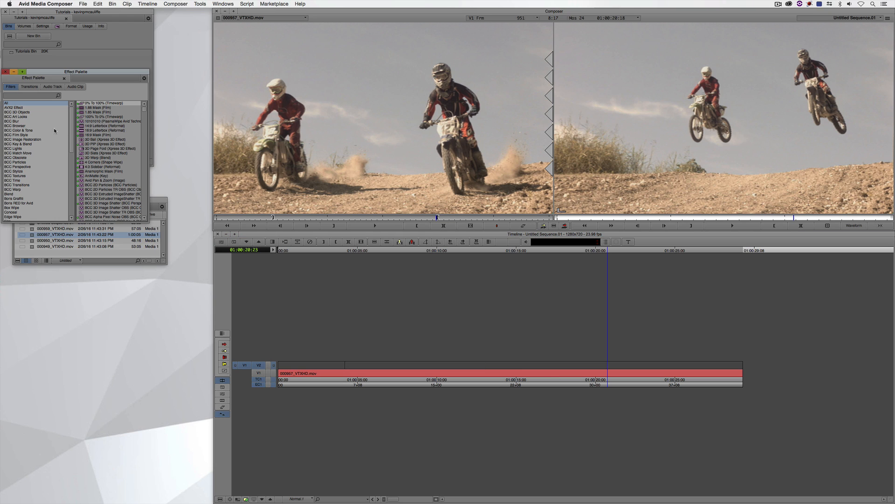
click(17, 112)
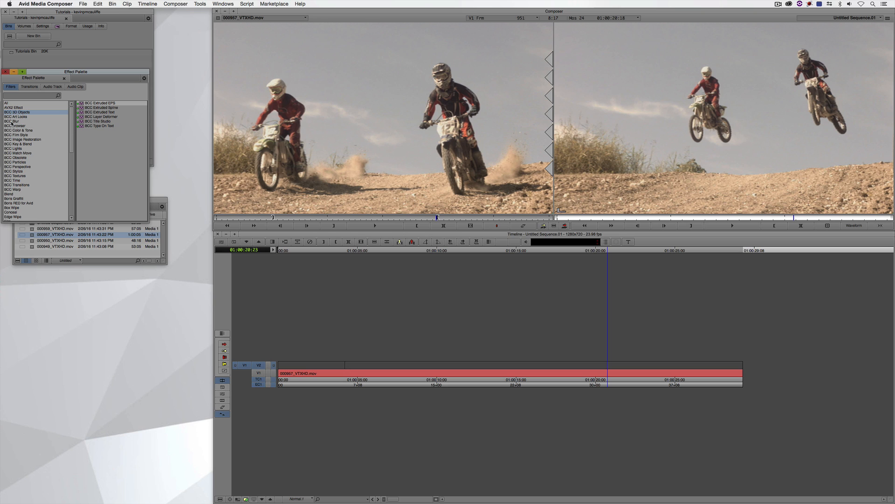
click(87, 122)
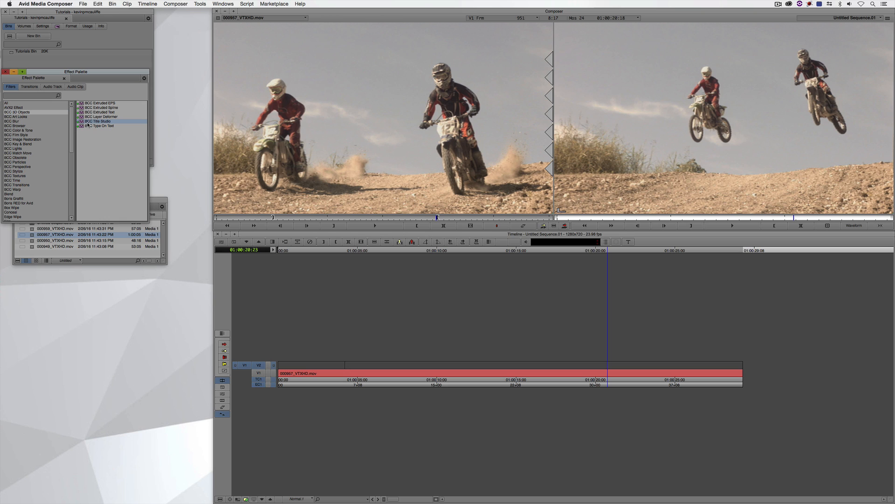
drag(80, 128, 470, 359)
click(487, 365)
Mark an In point at 01:00:23:03 and extend the end of the V2 title effect to it
drag(585, 366, 646, 371)
key(i)
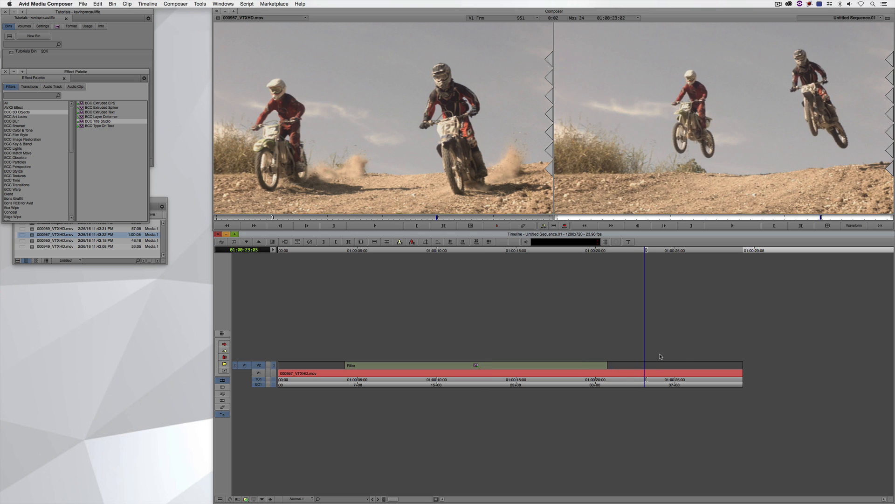
click(880, 225)
Park at 01:00:14:13 within the V2 title effect, open its effect settings and launch the Title Studio interface
drag(589, 373, 507, 375)
key(y)
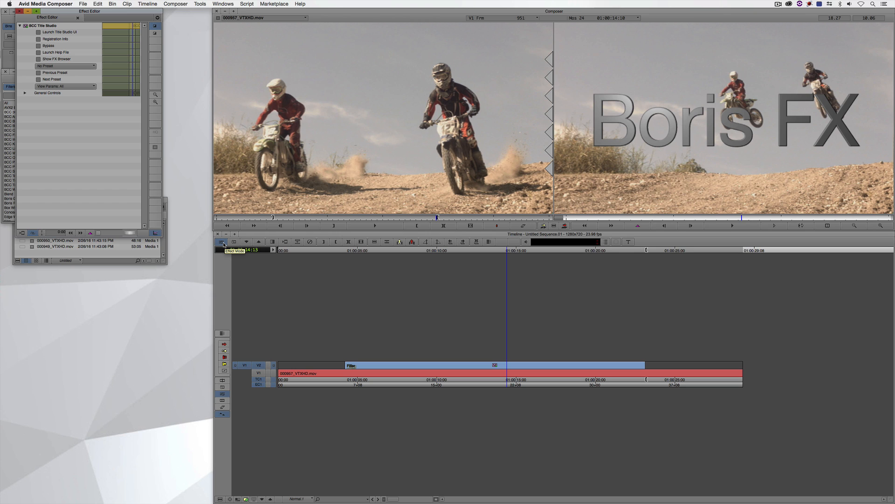
click(55, 33)
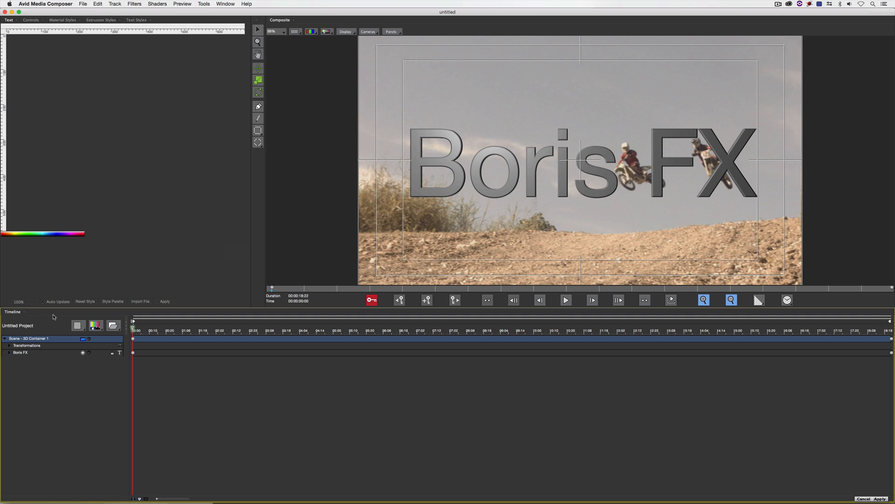
Delete the default 3D container holding the Boris FX text and add a Title Container in its place
key(Delete)
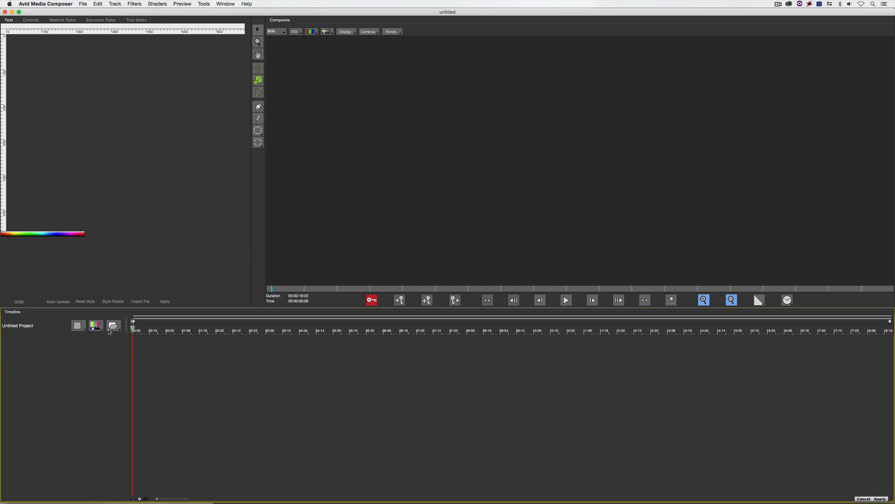
click(113, 326)
click(121, 342)
Add a Flat Text track to the title container and clear its placeholder text
click(99, 327)
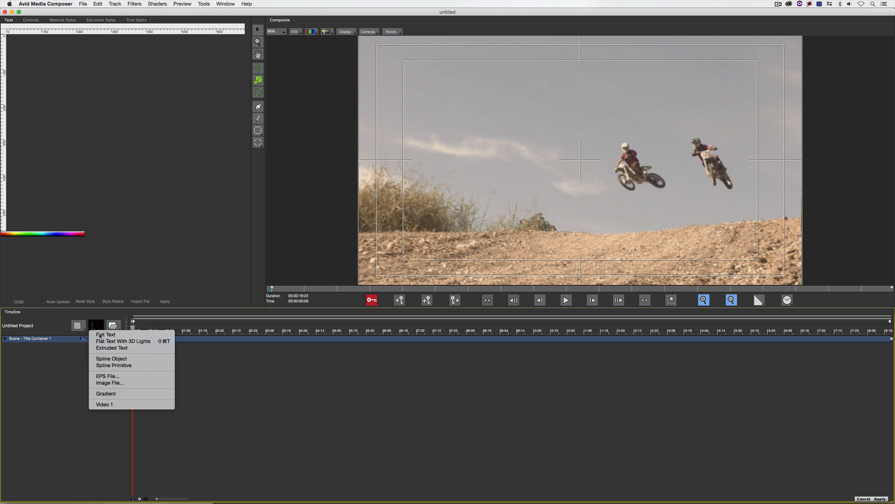
click(104, 334)
key(super+a)
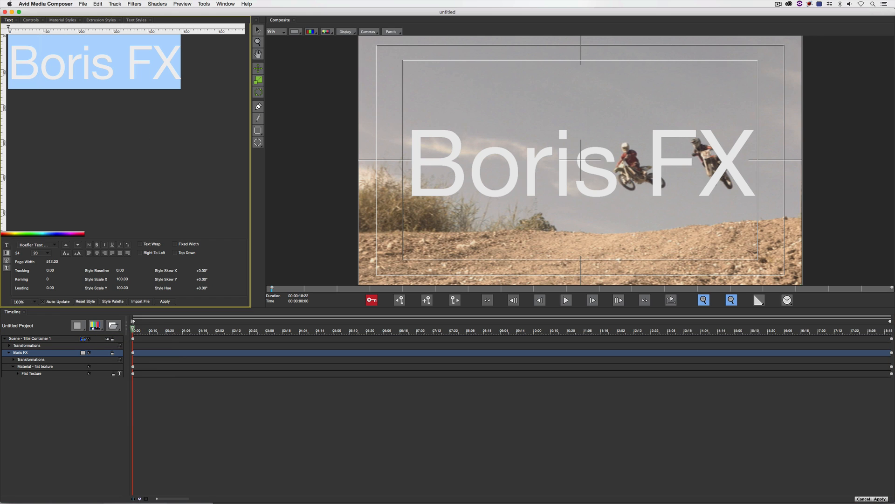
key(BackSpace)
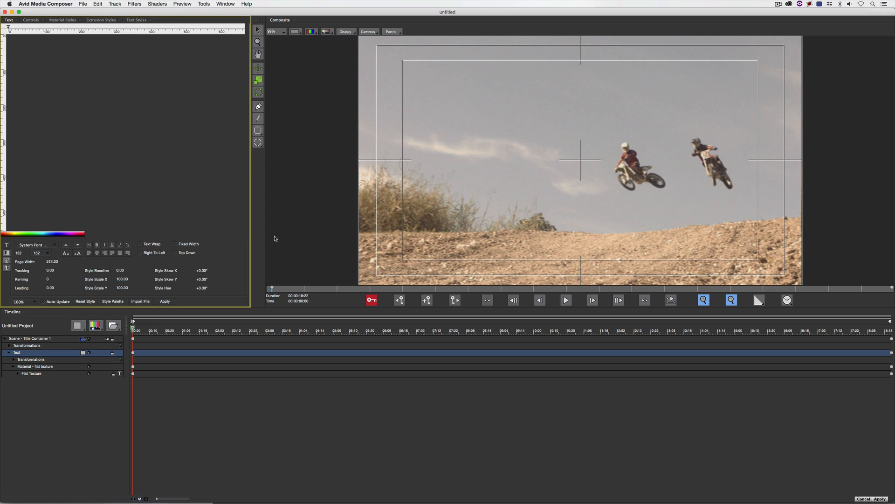
Import the Credit Roll text file from the Desktop into the empty text track
click(140, 302)
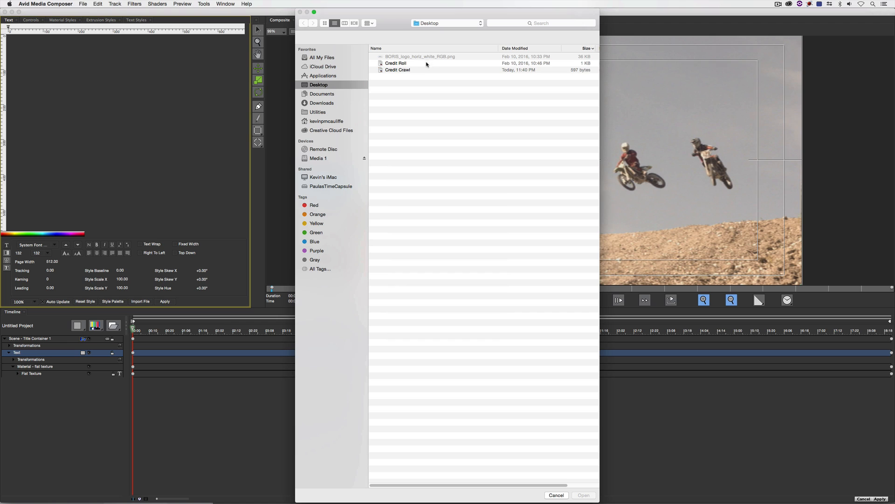
click(392, 70)
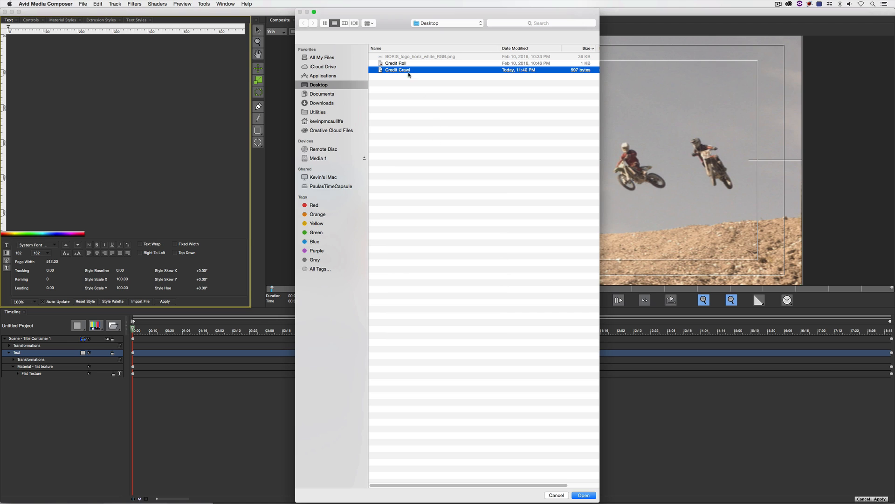
click(419, 64)
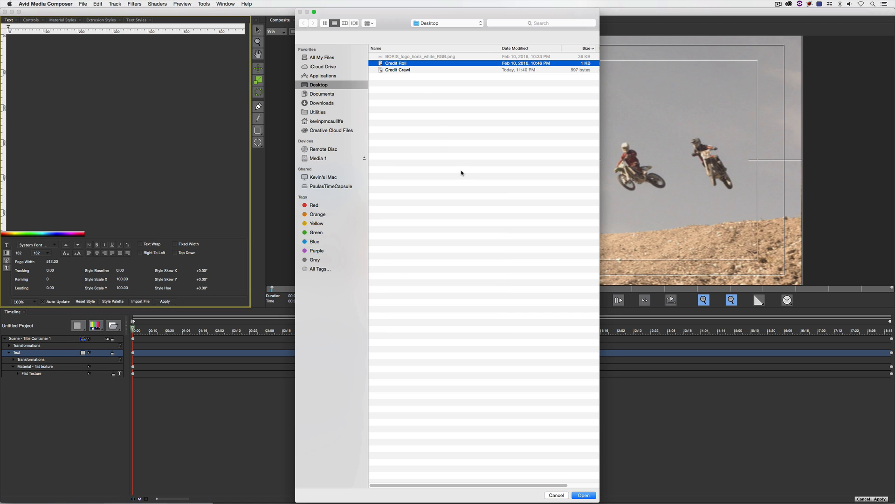
click(584, 496)
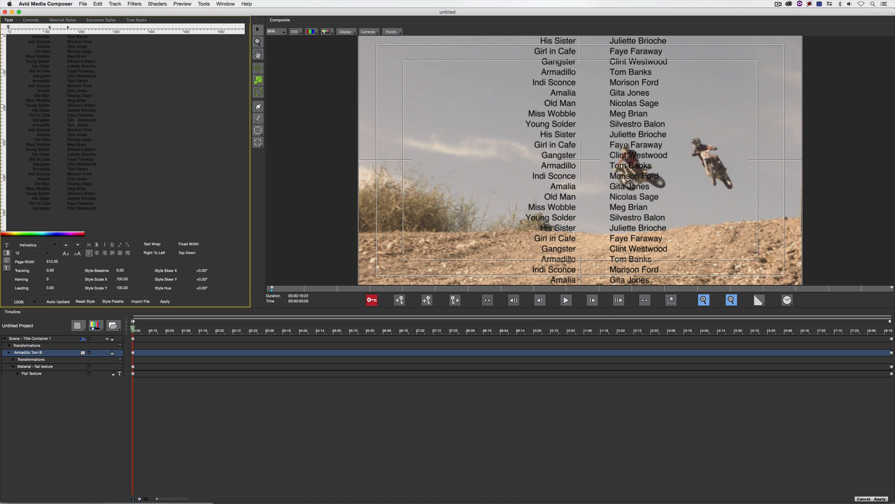
Enable text wrap for all the credits and move the column tab stops to about 210 for roles and 290 for names
key(super+a)
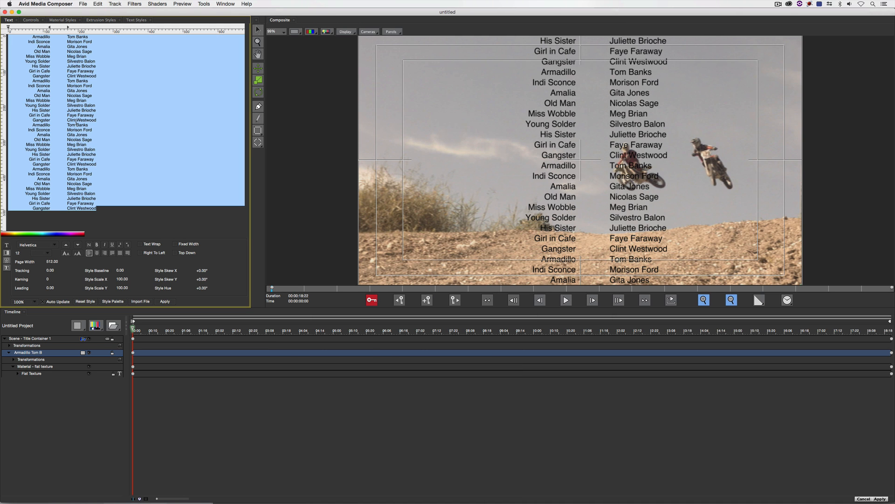
click(141, 244)
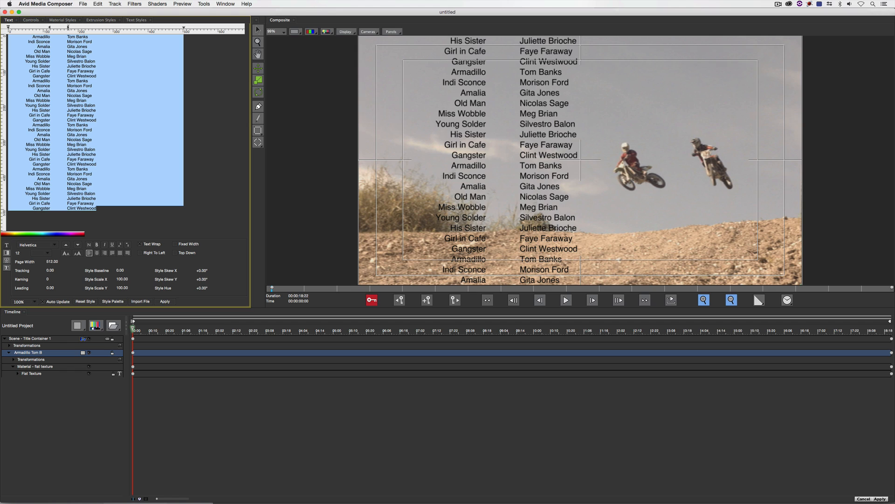
drag(68, 27, 110, 27)
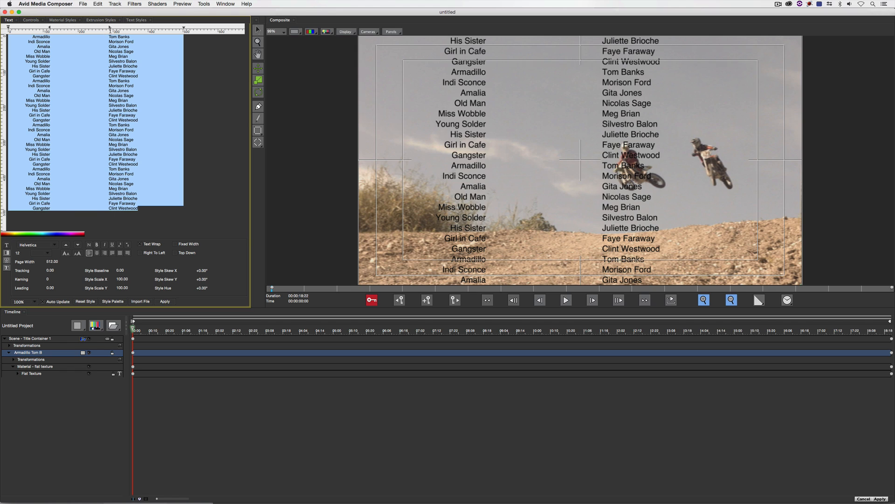
drag(49, 28, 83, 27)
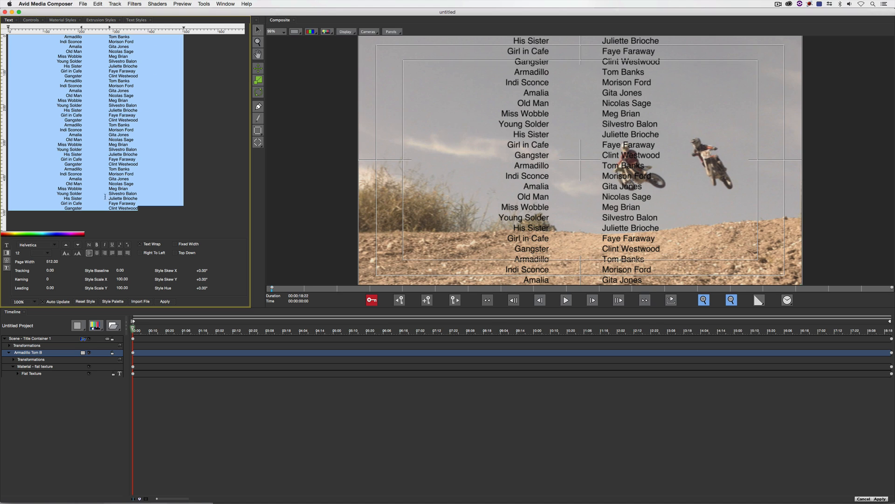
Change the fill color of all the credits text to white (255, 255, 255)
click(6, 253)
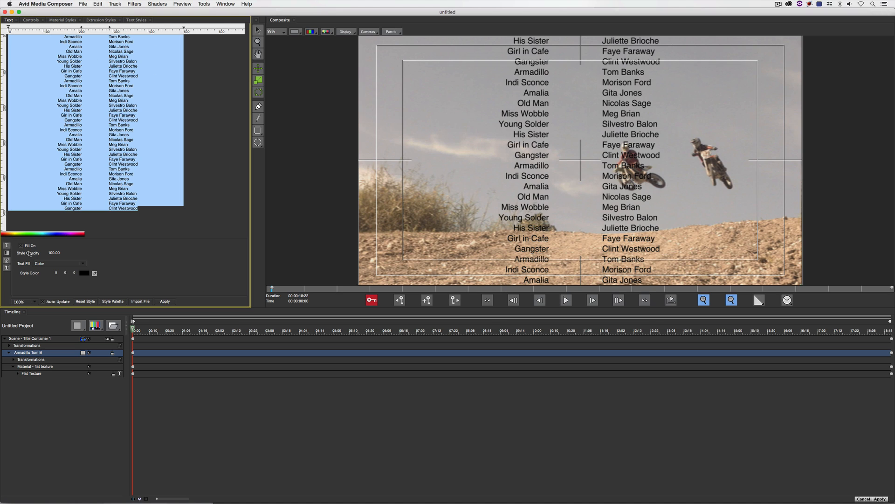
click(94, 273)
drag(443, 171, 390, 179)
click(480, 181)
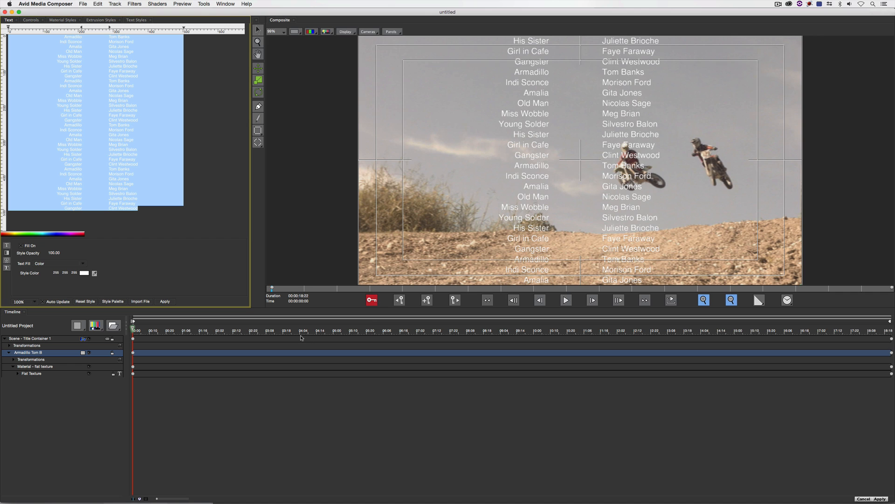
click(331, 330)
drag(356, 331, 124, 319)
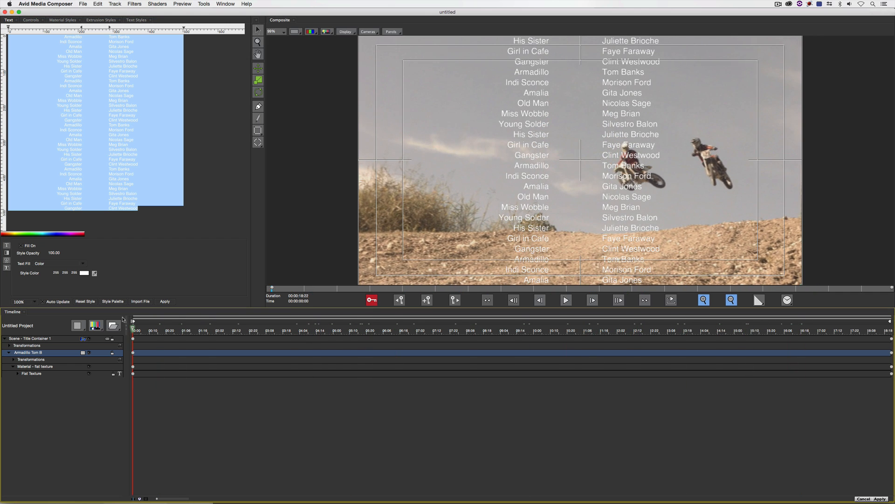
Set the title container's animation style to Roll and play back the scrolling credits
click(32, 345)
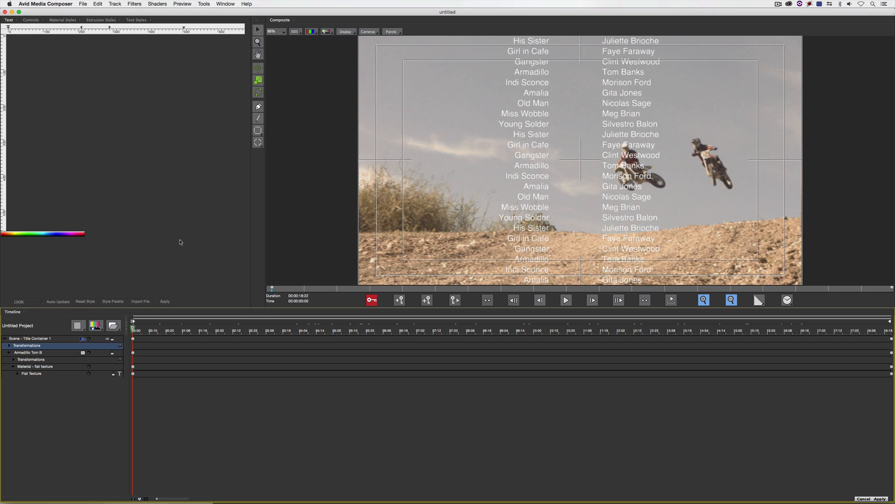
click(32, 20)
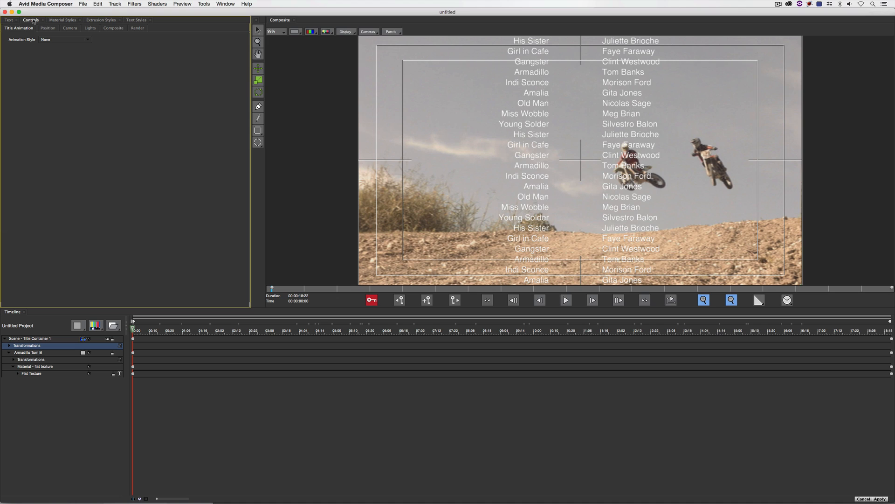
click(33, 353)
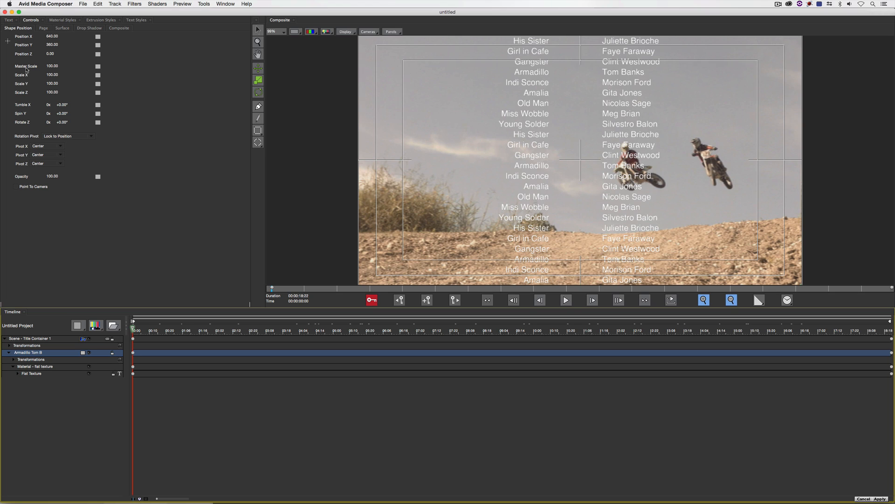
click(33, 345)
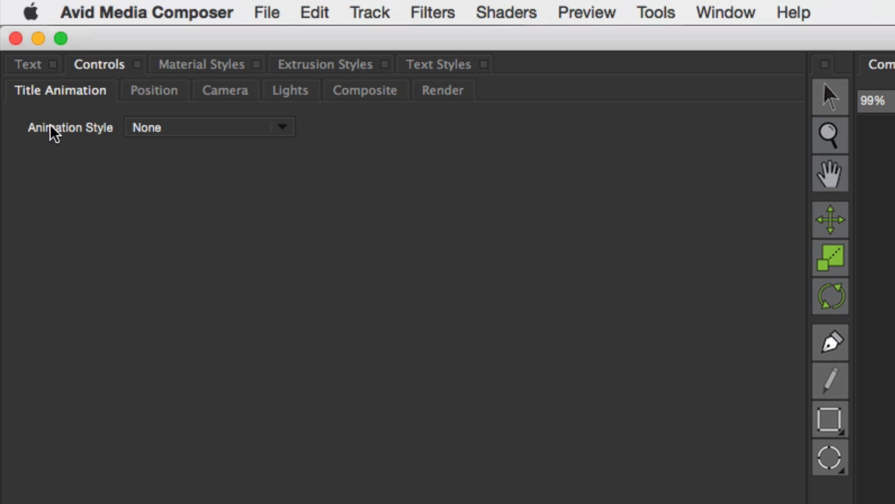
click(260, 122)
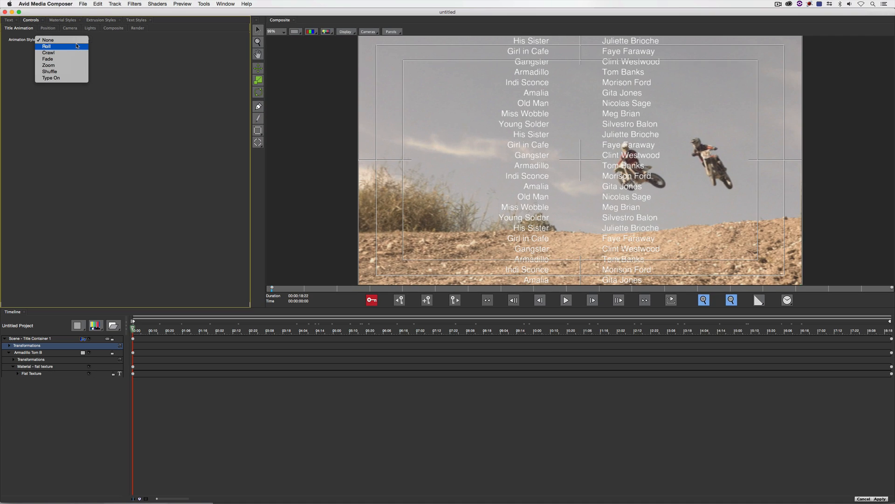
click(77, 46)
key(space)
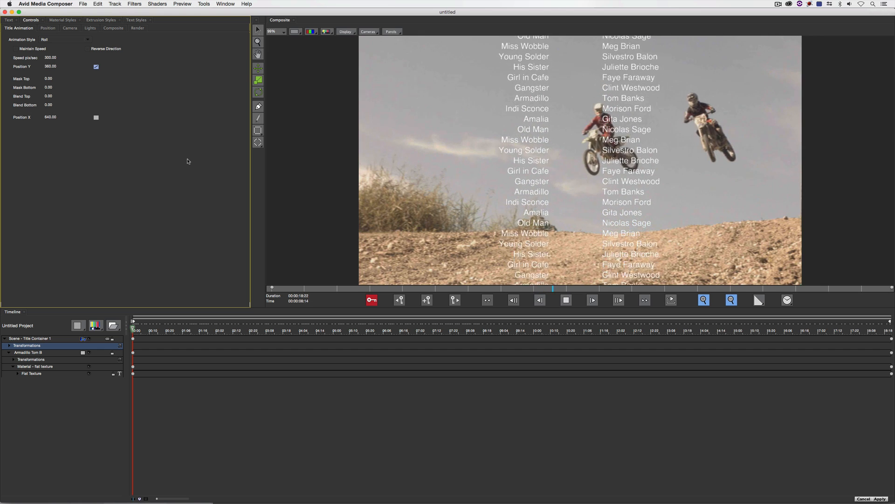
key(space)
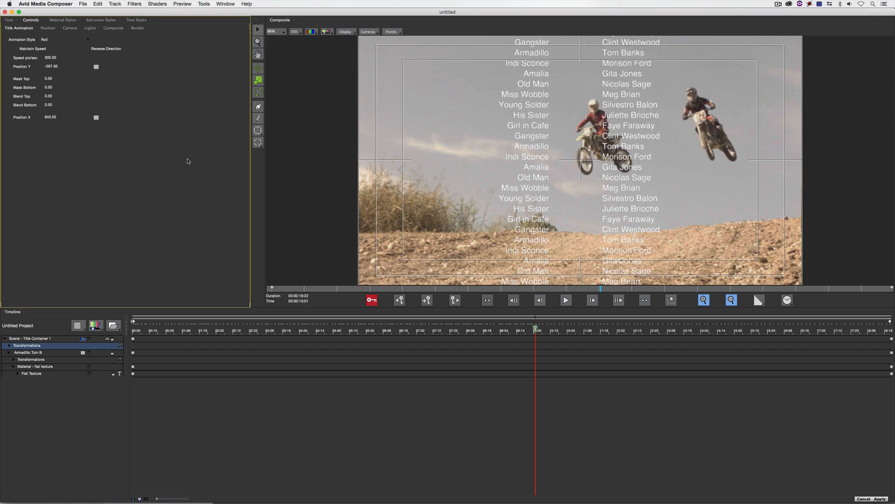
Reset the title container's animation style to None
click(54, 40)
click(54, 35)
Rename the credits text track to Page 1 and duplicate it
click(46, 353)
right_click(46, 353)
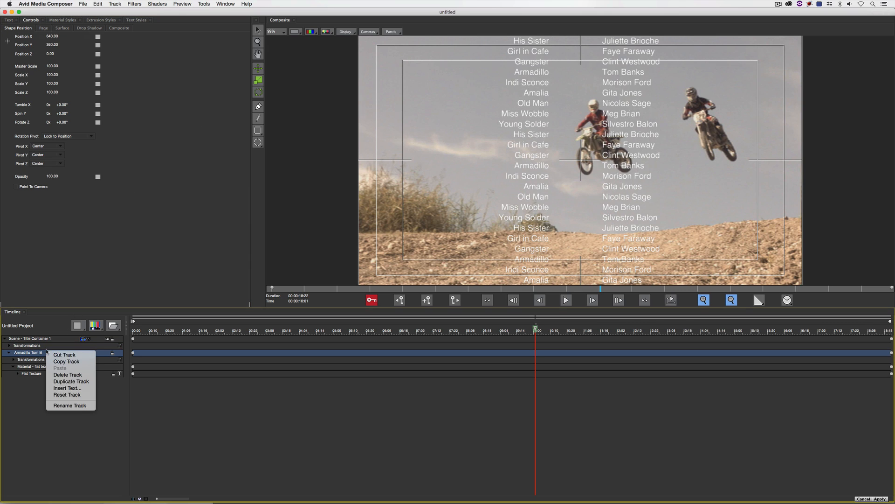
click(64, 408)
text(Page 1)
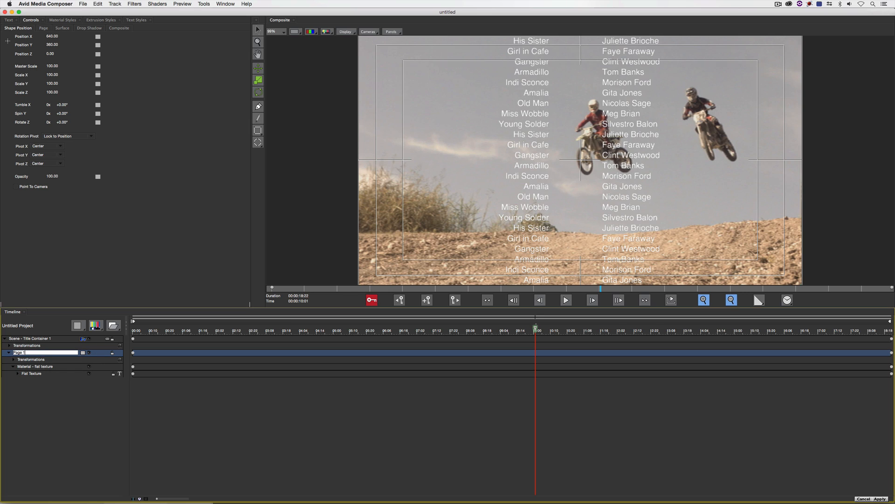
key(Return)
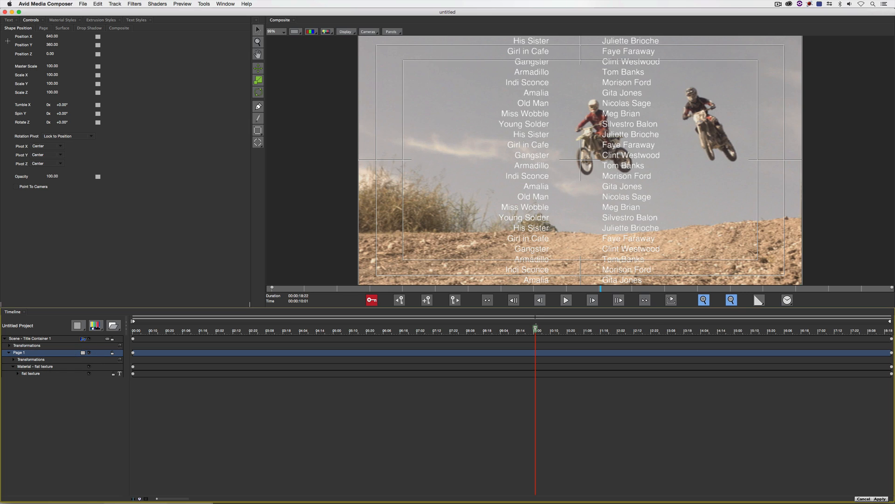
right_click(47, 354)
click(74, 382)
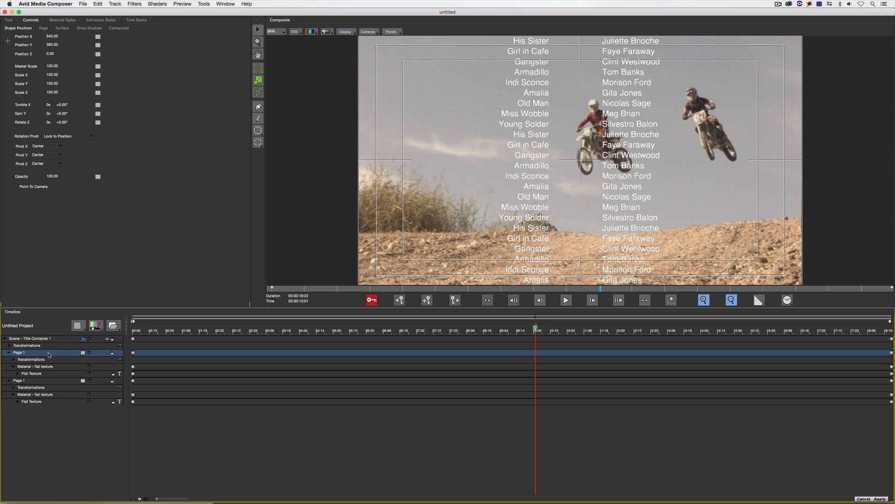
Rename the duplicated Page 1 track to Page 2
click(86, 381)
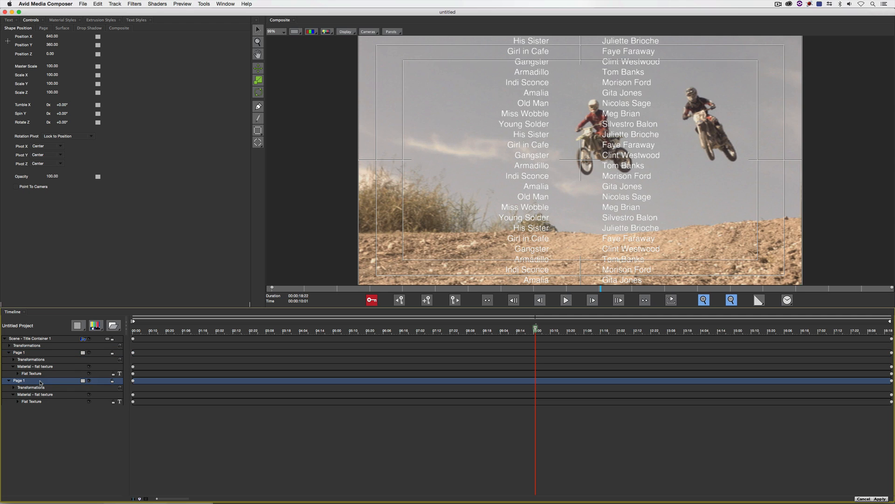
right_click(51, 380)
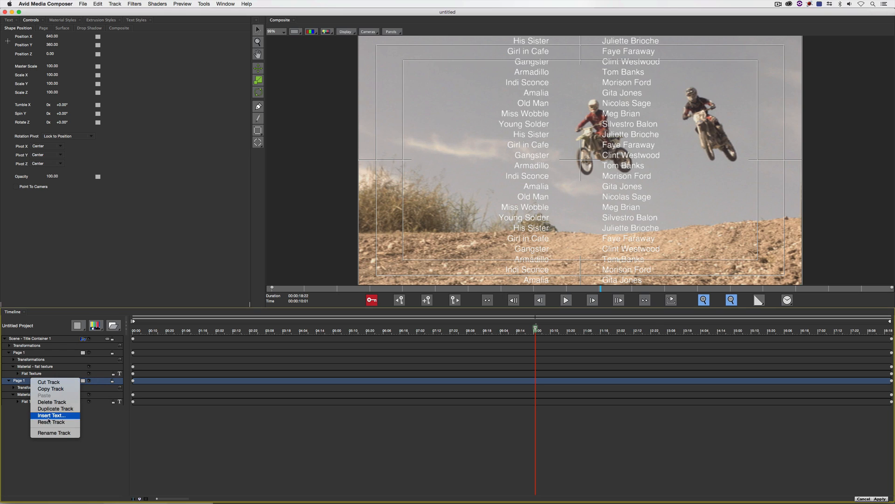
click(54, 432)
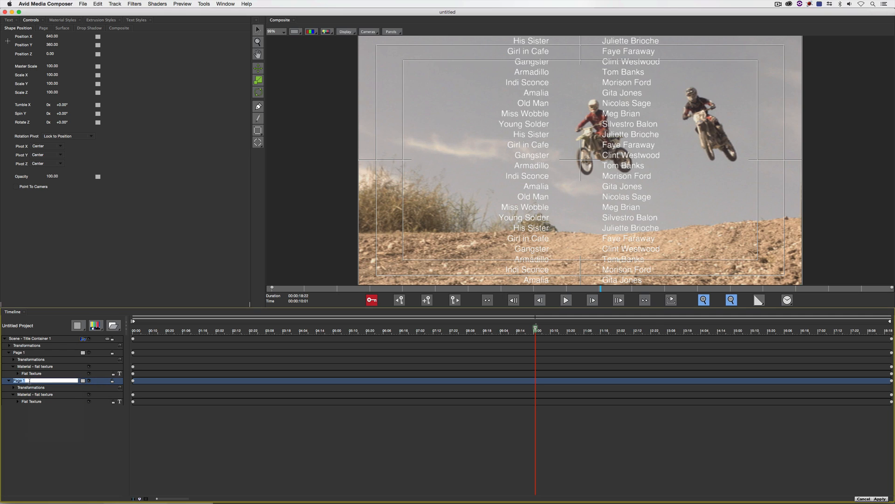
key(Right)
key(BackSpace)
text(2)
key(Return)
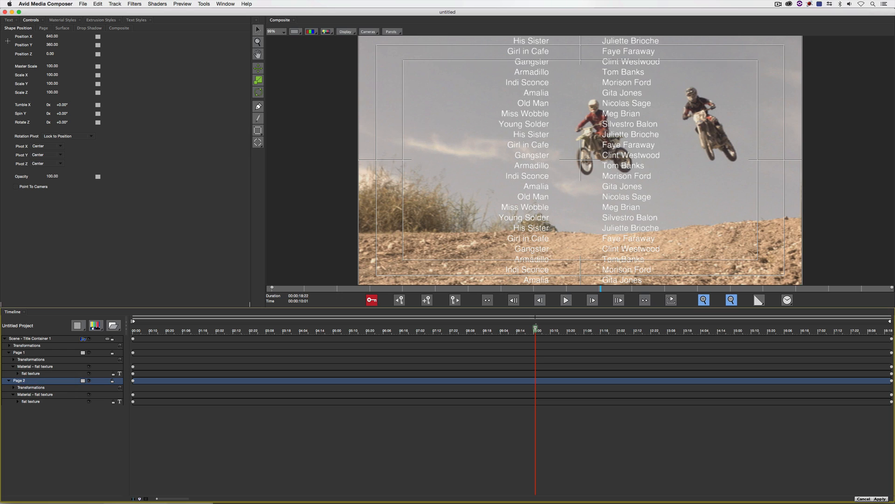
Change the fill color of all the text on the Page 2 track to blue
click(32, 402)
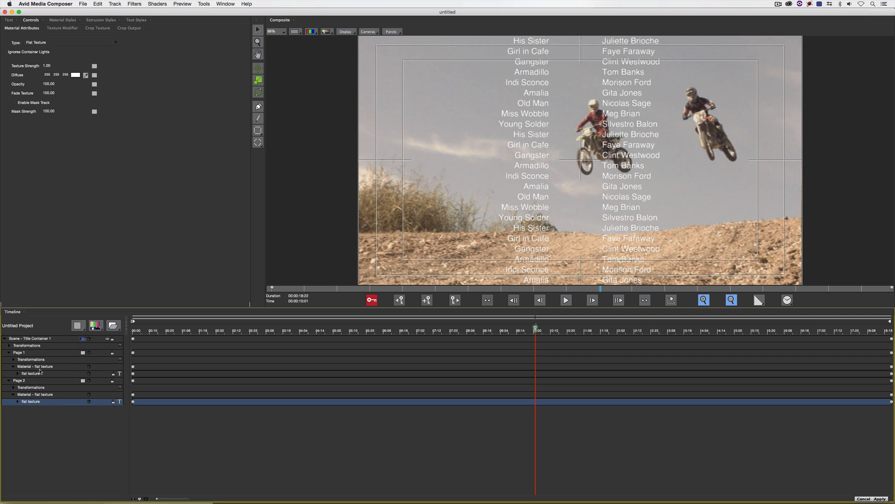
click(29, 395)
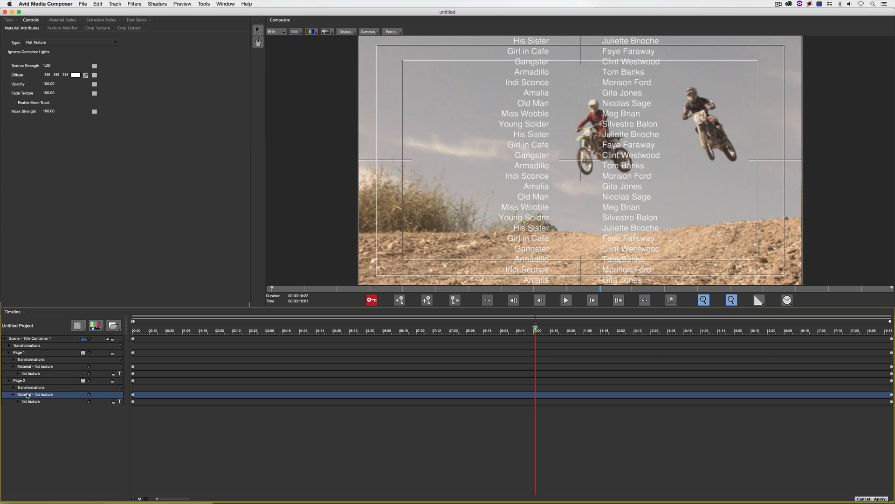
click(9, 20)
click(108, 134)
key(super+a)
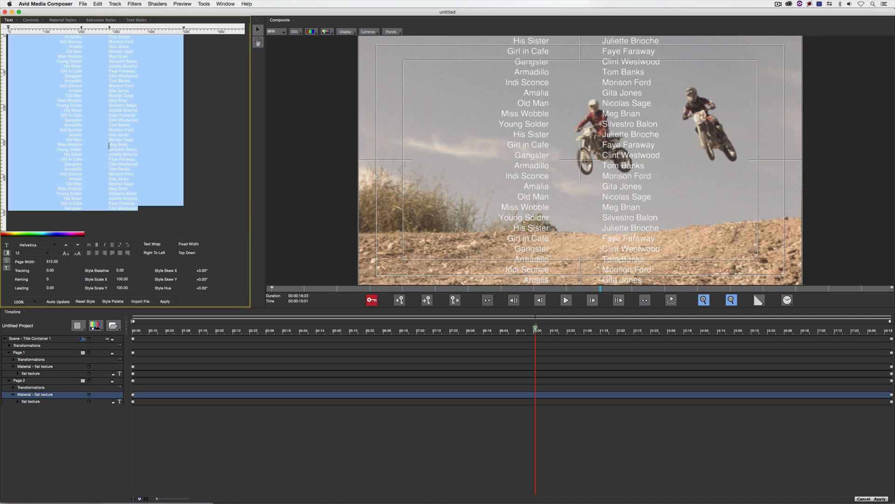
click(7, 252)
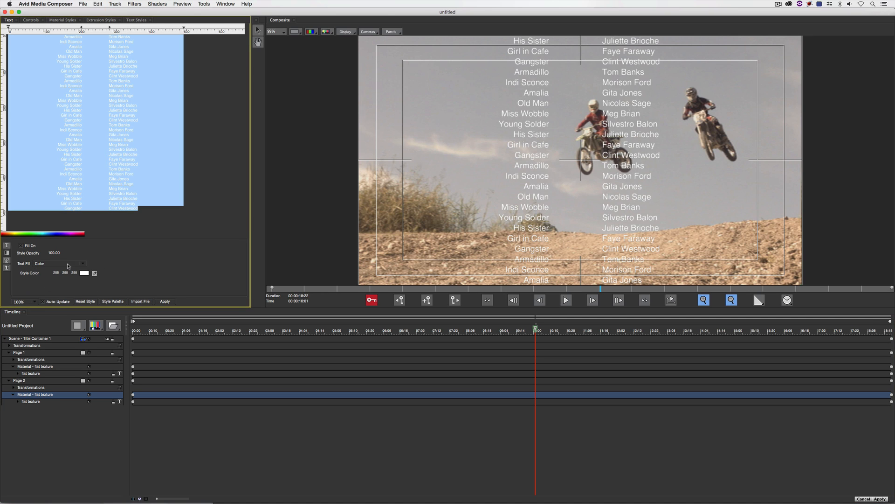
click(84, 274)
click(444, 146)
drag(444, 146, 430, 167)
click(483, 181)
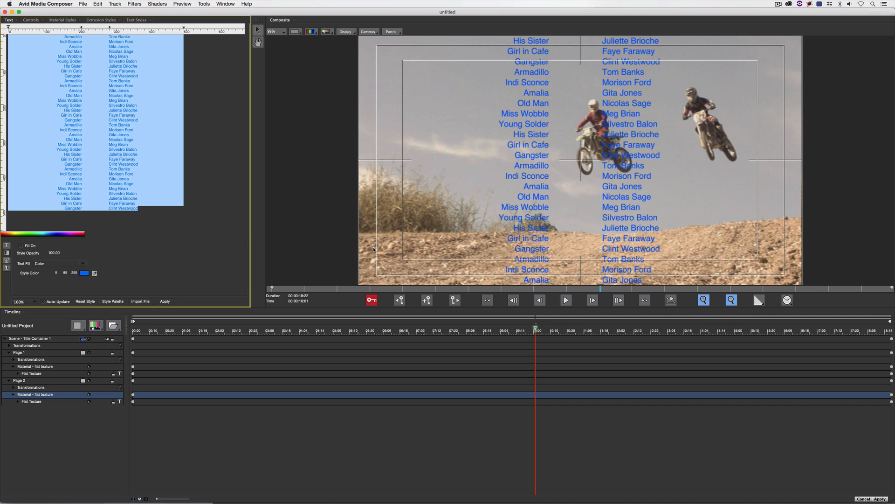
click(90, 354)
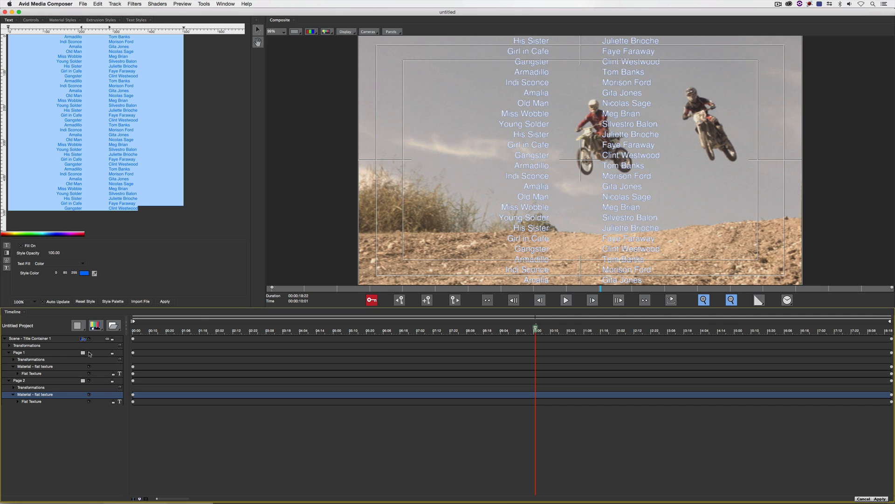
Duplicate the Page 2 track and rename the copy to Page 3
click(27, 381)
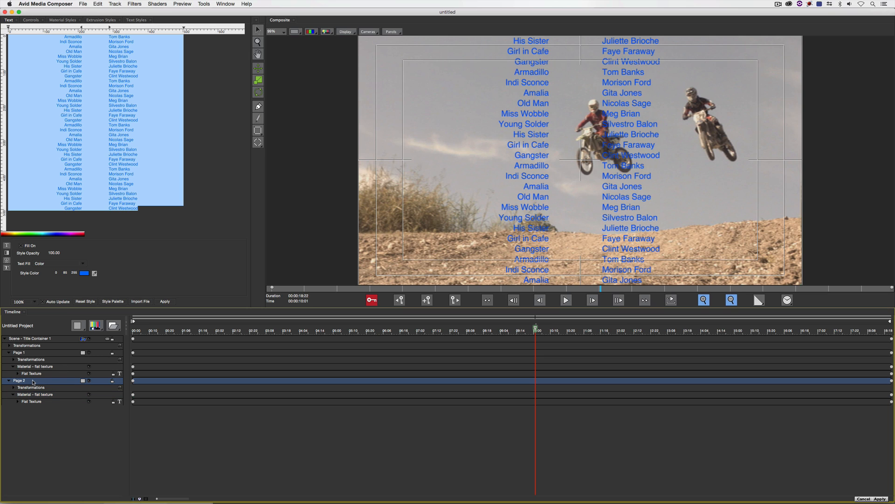
right_click(27, 381)
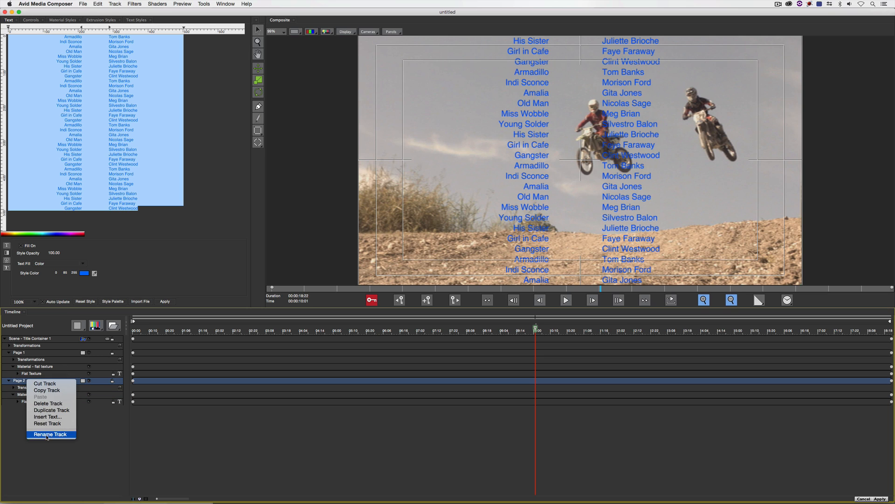
click(51, 409)
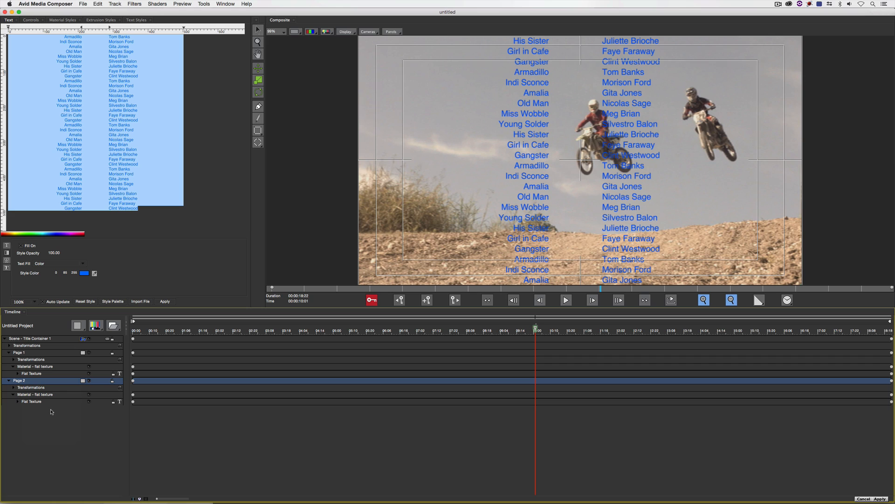
click(38, 409)
right_click(38, 409)
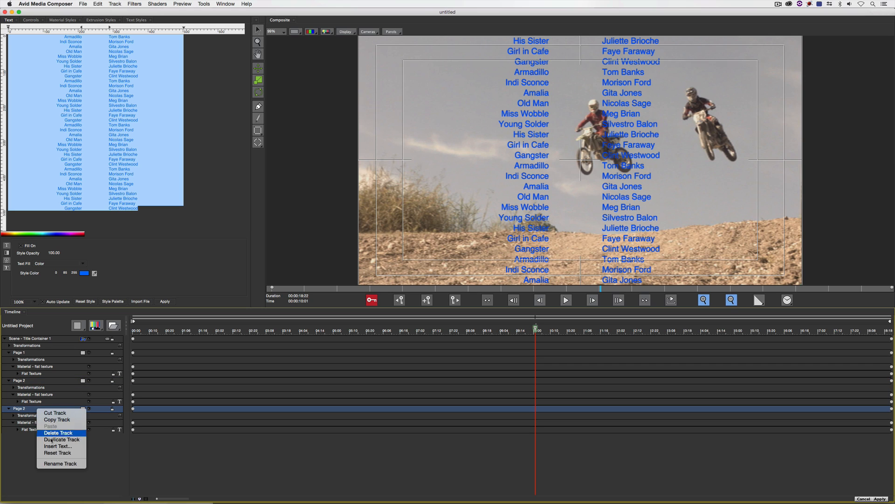
click(53, 463)
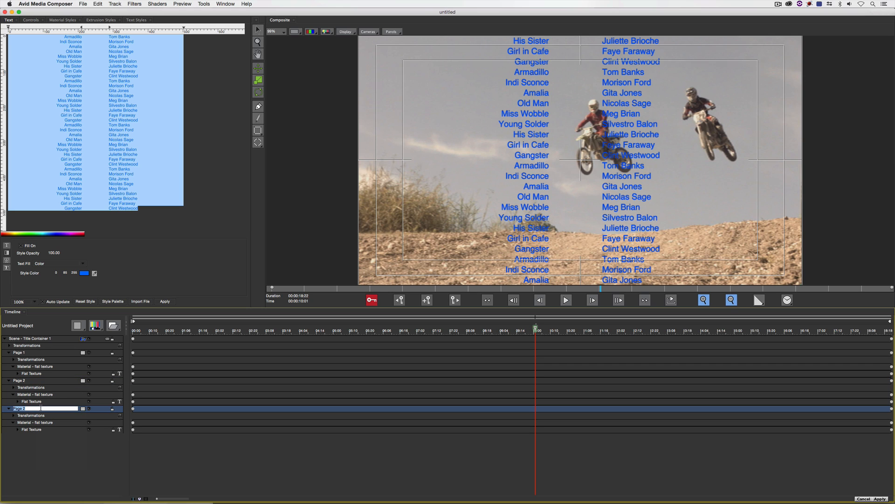
key(Right)
text(3)
key(Return)
Change the fill color of all the text on the Page 3 track to red
click(20, 423)
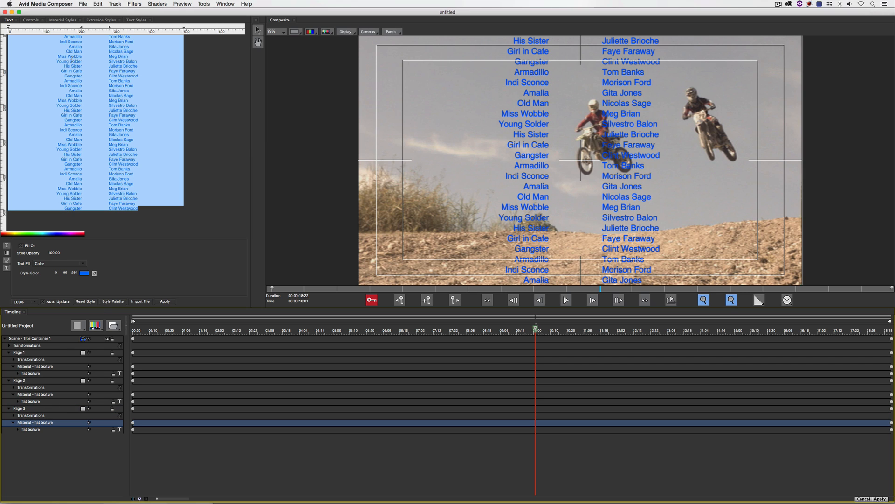
click(88, 201)
key(super+a)
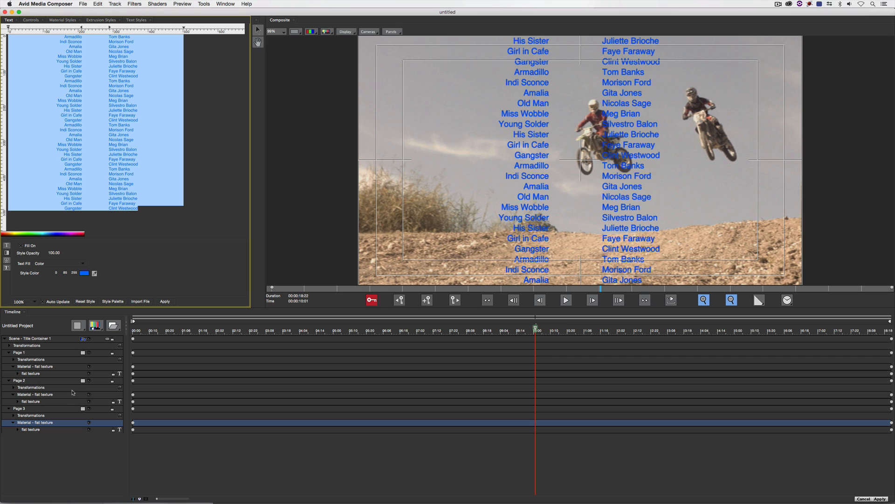
click(85, 273)
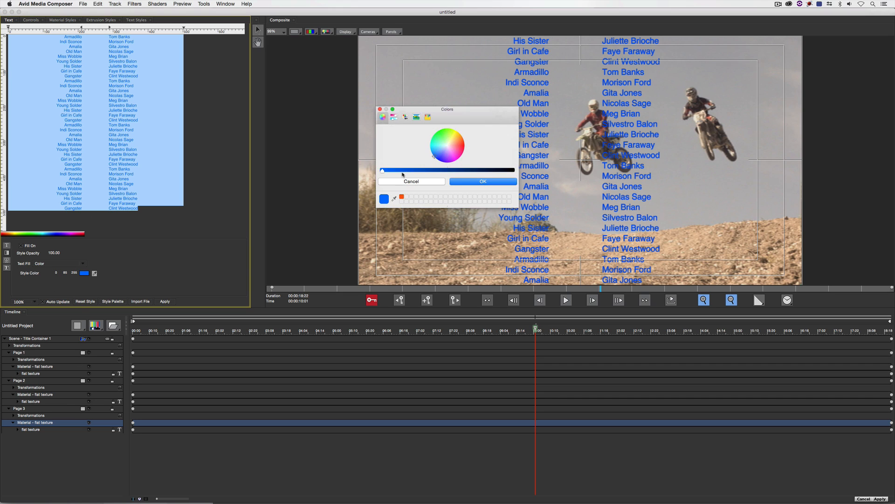
drag(446, 153, 472, 144)
click(469, 183)
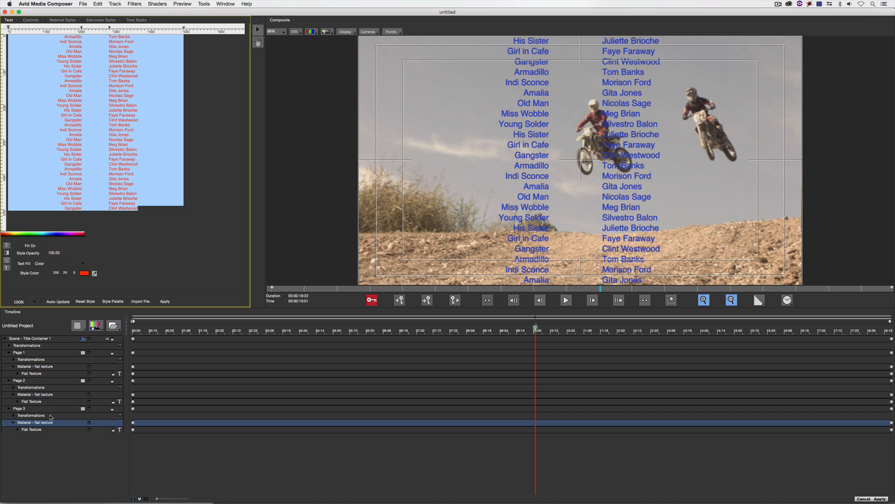
Toggle the Page 2 and Page 1 tracks to check how the overlapping pages look in the composite
click(89, 381)
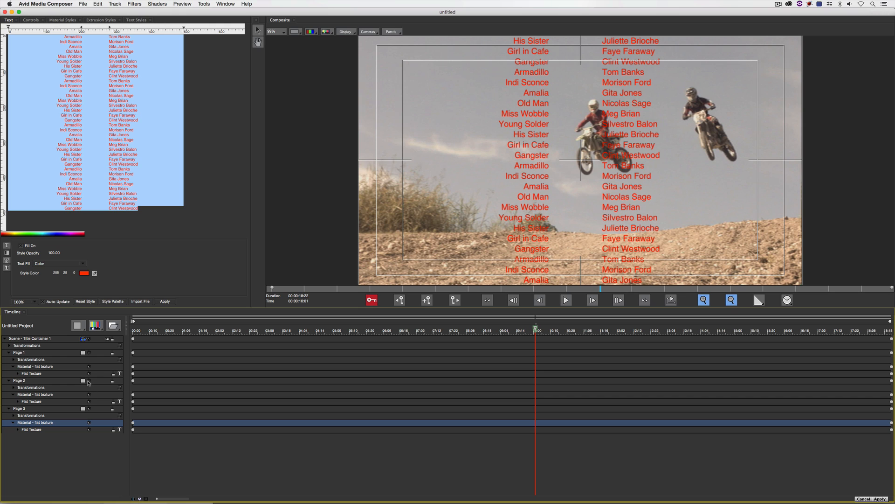
click(89, 380)
click(89, 352)
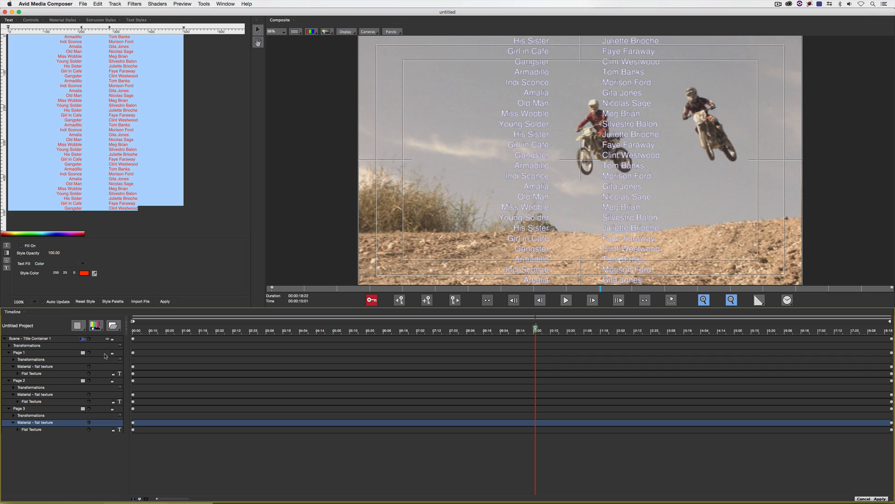
Set the title container's animation style to Roll and play the three-page credits from the beginning
click(62, 347)
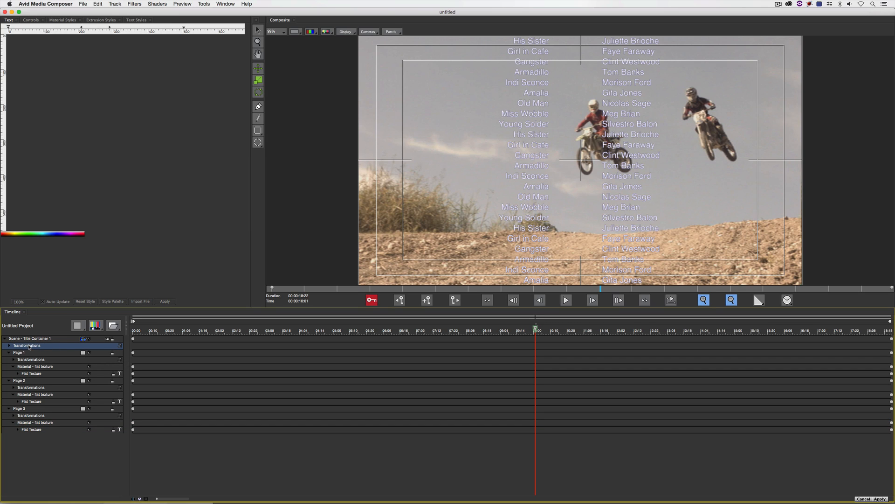
click(31, 20)
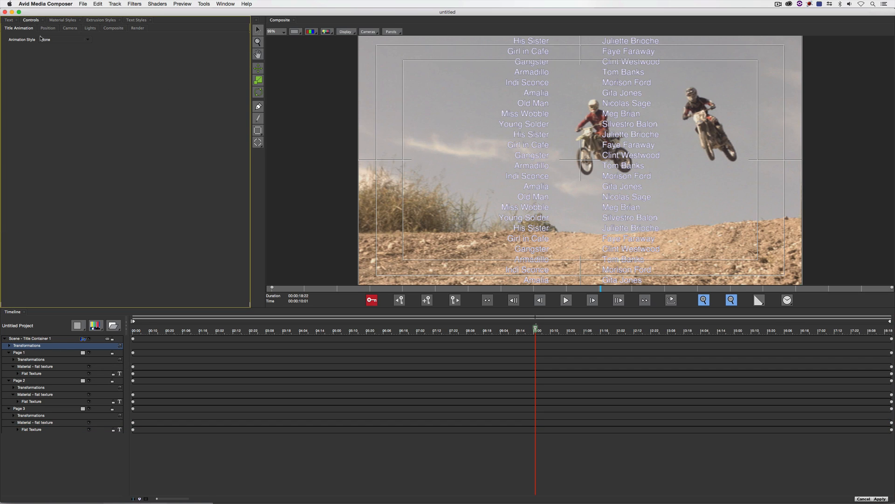
click(43, 39)
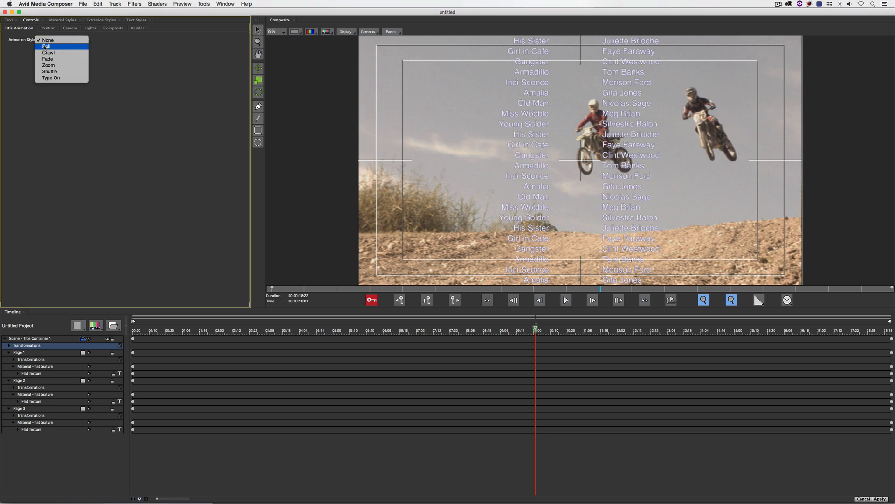
click(47, 46)
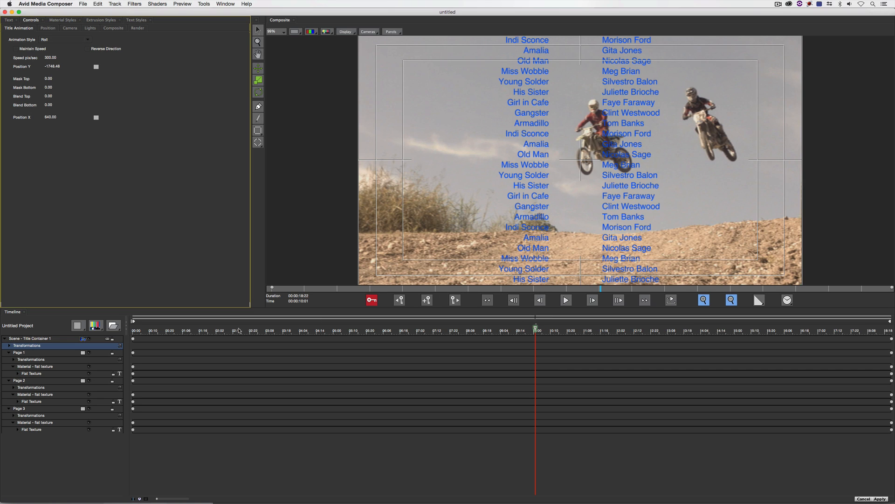
drag(178, 331, 96, 333)
key(space)
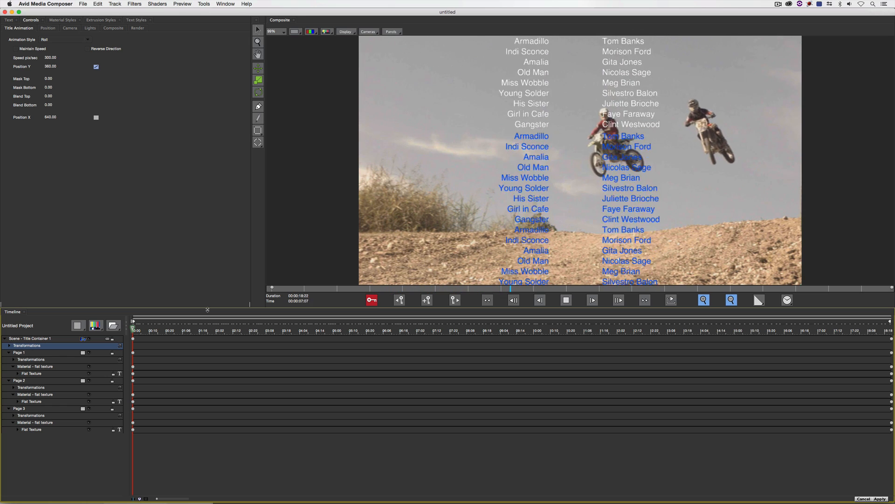
key(space)
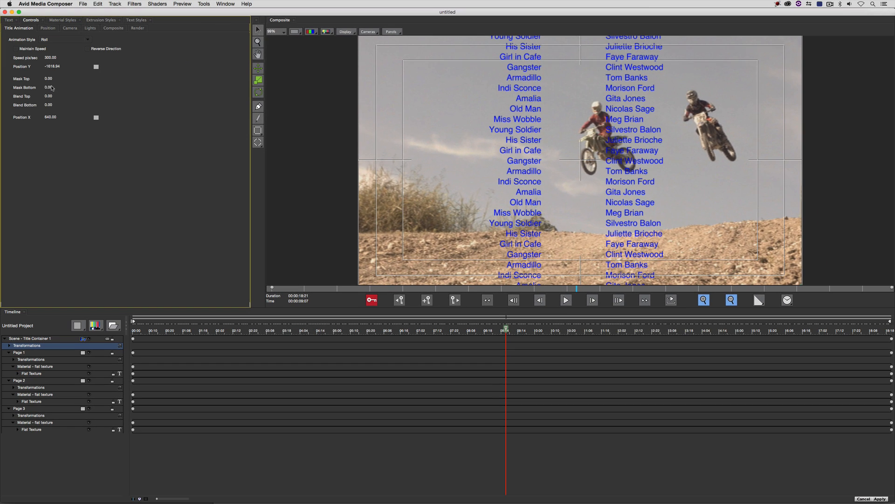
Set the roll's Mask Top and Mask Bottom to 72 and scrub the timeline to preview the masking
drag(47, 79, 52, 79)
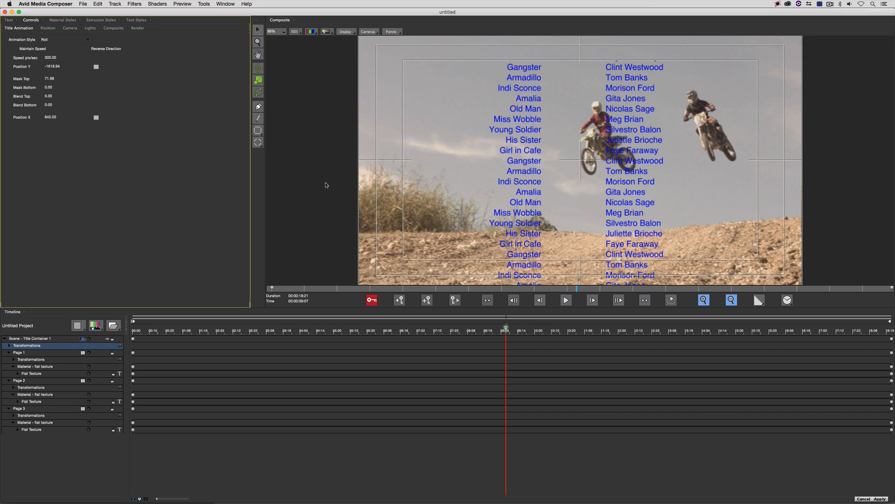
click(52, 79)
text(72)
key(Return)
click(49, 88)
text(7)
key(Return)
drag(471, 330, 446, 316)
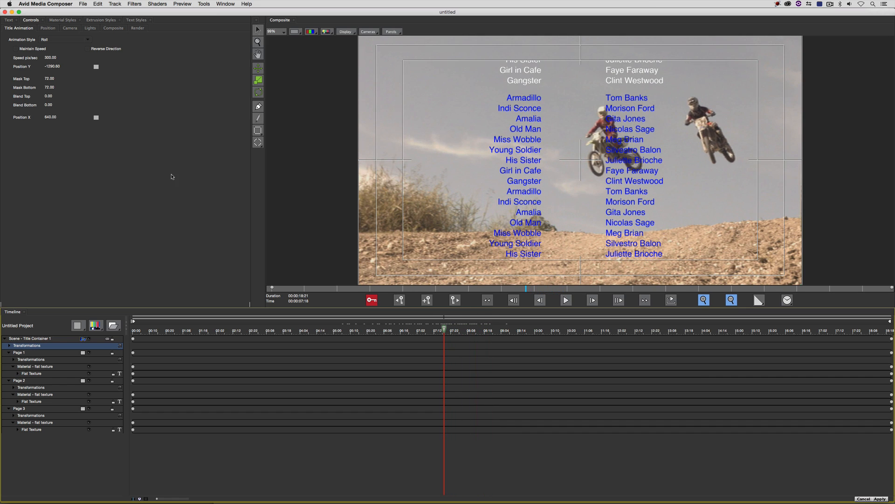
Soften the roll's mask edges with blending and scrub the timeline to preview the fading credits
mouse_move(49, 98)
mouse_down()
mouse_move(49, 112)
mouse_move(49, 104)
mouse_up()
drag(425, 329, 378, 328)
drag(374, 326, 499, 314)
Reset the roll's Mask Top, Mask Bottom, Blend Top and Blend Bottom to 0
click(51, 79)
text(0)
key(Tab)
text(0)
key(Tab)
text(0)
key(Tab)
text(0)
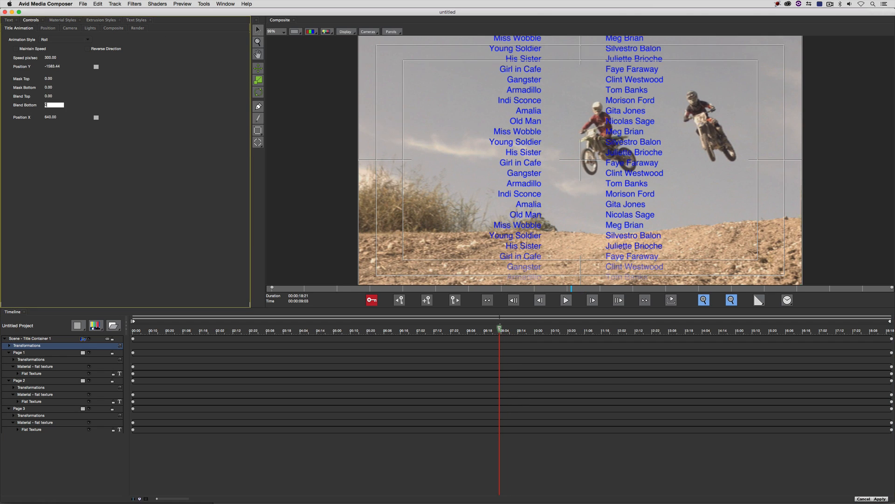
key(Tab)
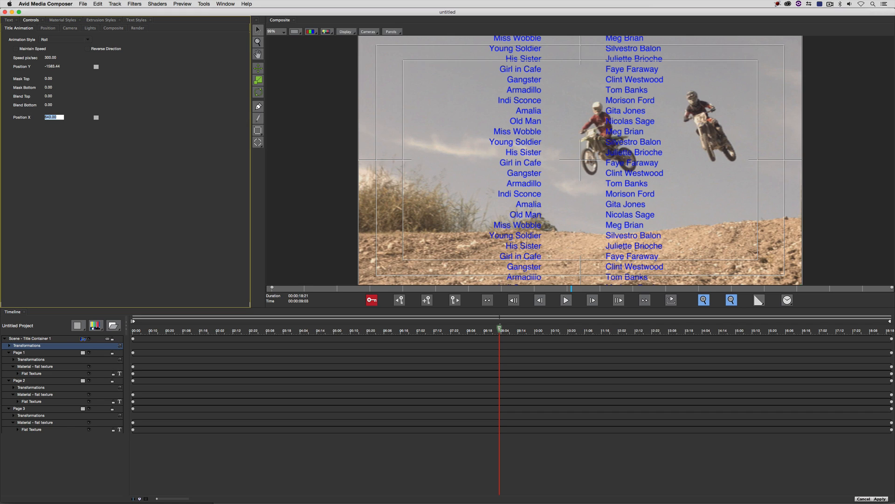
key(Tab)
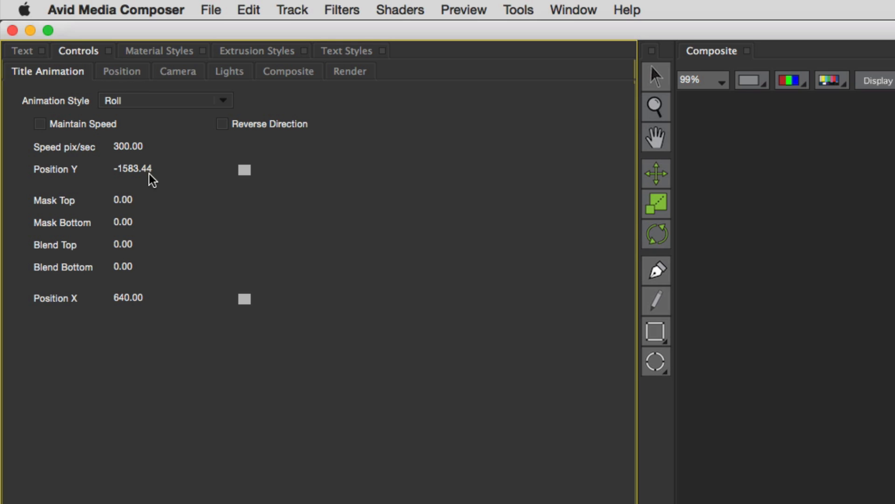
Tilt the title container by setting its Tumble X rotation to -36°
click(130, 71)
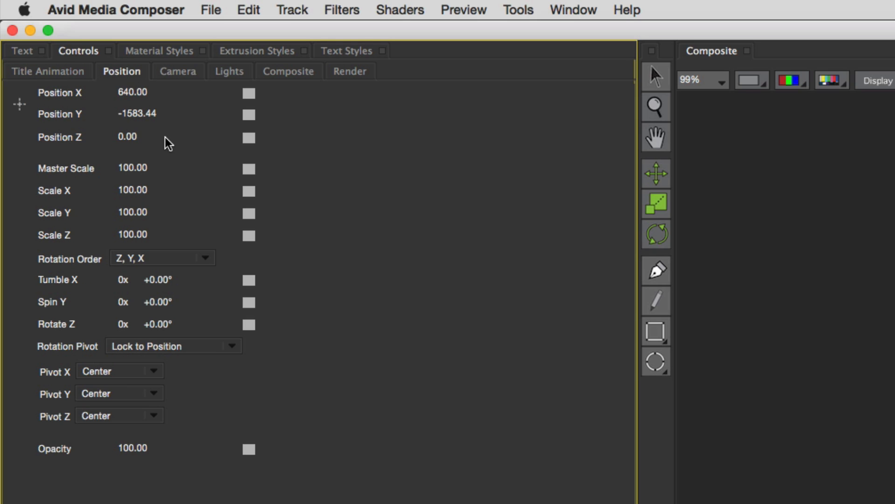
drag(160, 283, 176, 274)
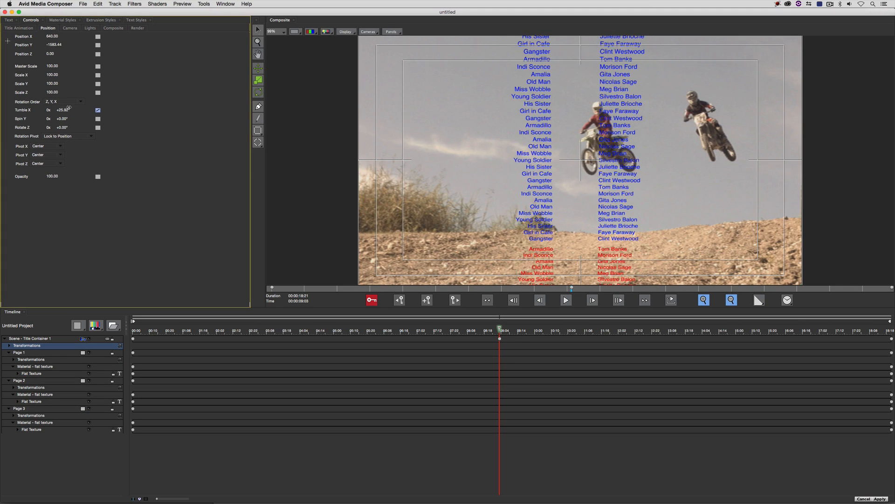
drag(69, 107, 54, 115)
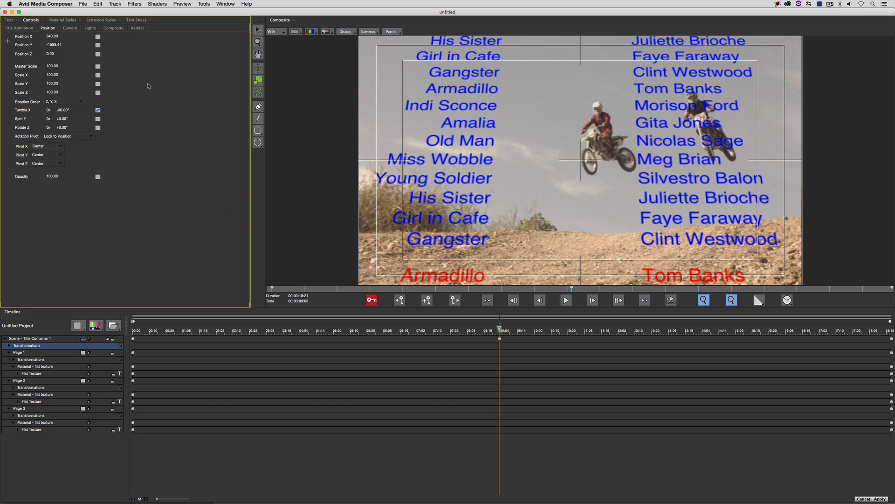
Undo the title container's Tumble X tilt and play the roll with its Title Animation settings displayed
key(super+z)
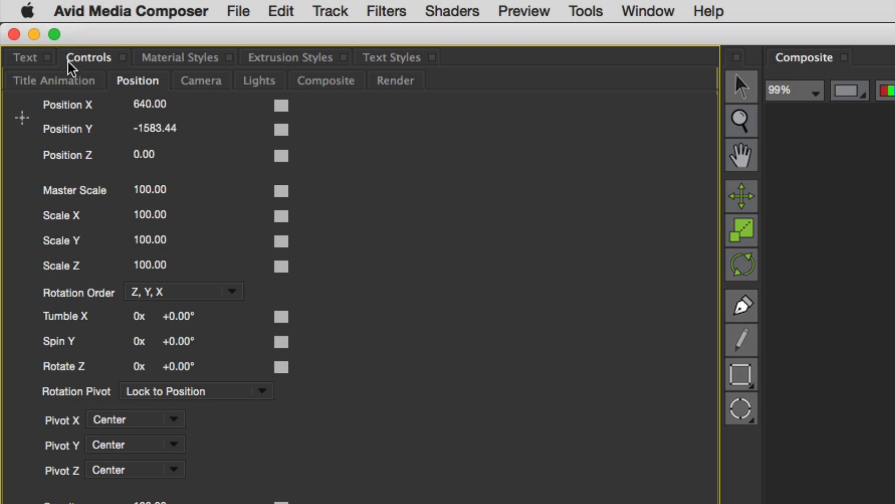
click(55, 83)
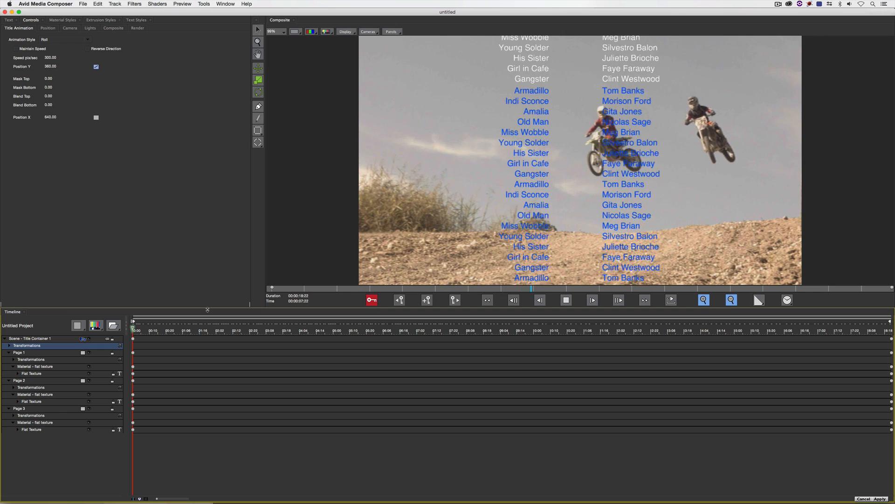
key(space)
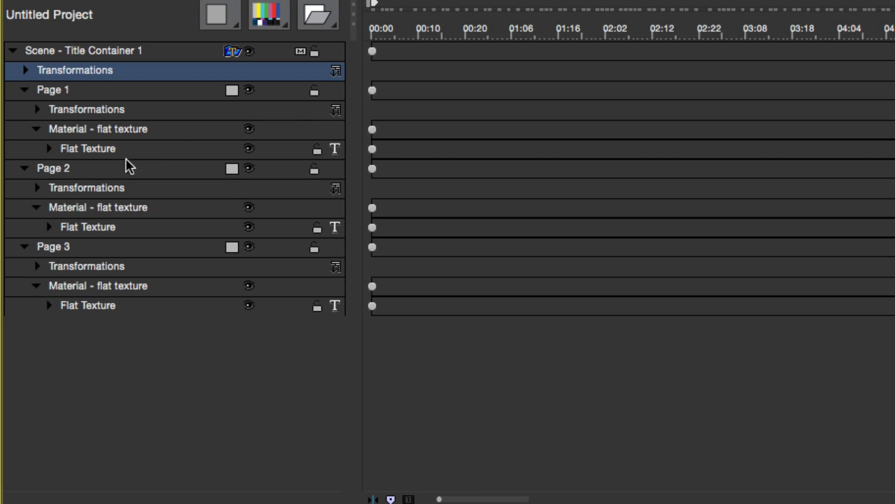
Duplicate the Page 2 track and rename the copy as Logos
click(34, 382)
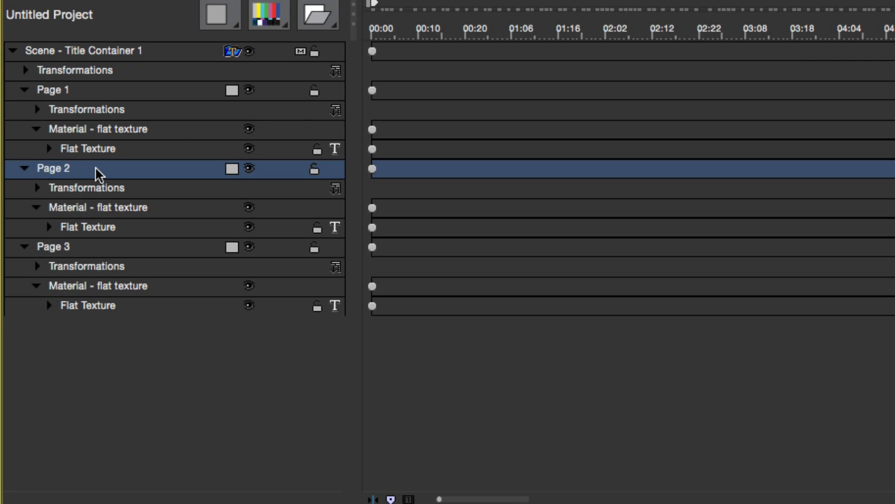
right_click(99, 170)
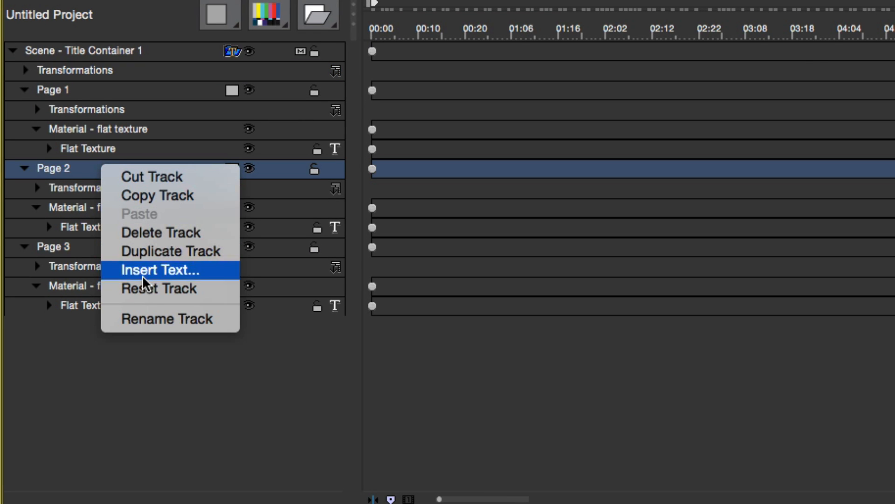
click(150, 252)
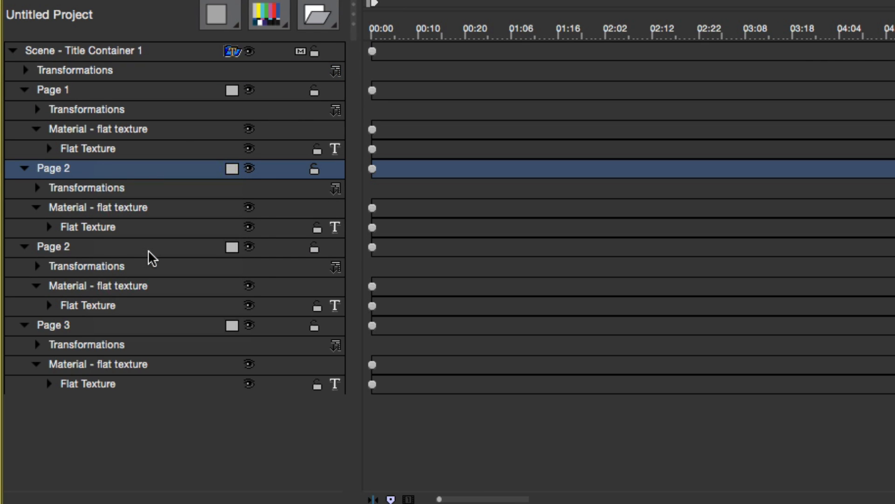
click(76, 251)
right_click(74, 248)
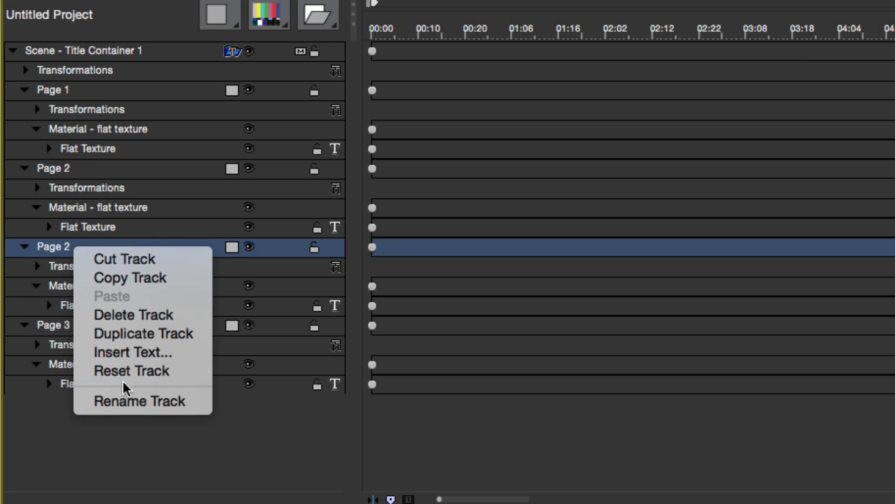
click(122, 401)
text(Logos)
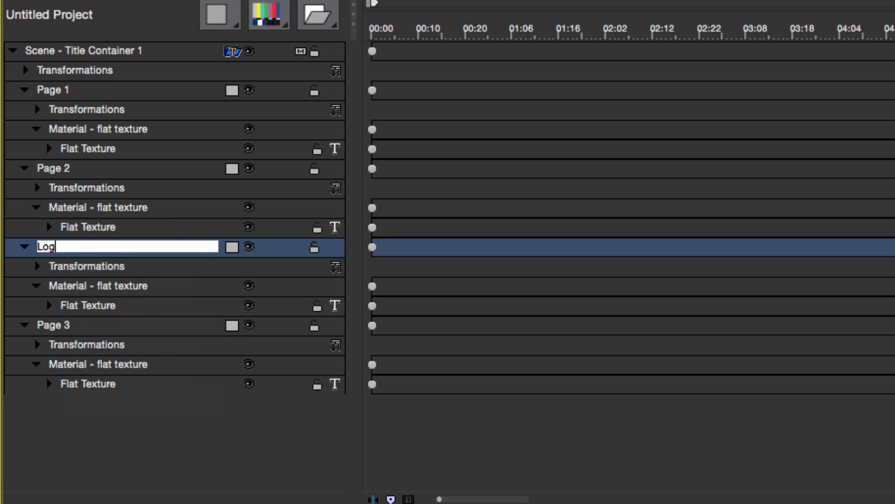
key(Return)
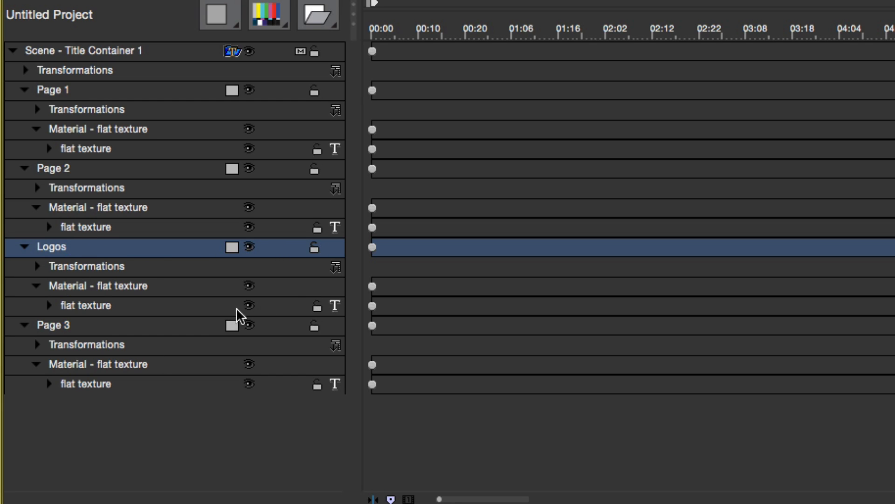
Replace the Logos track's flat texture text with the image file BORIS_logo_horiz_white_RGB.png and move the playhead to the logo in the roll
click(338, 308)
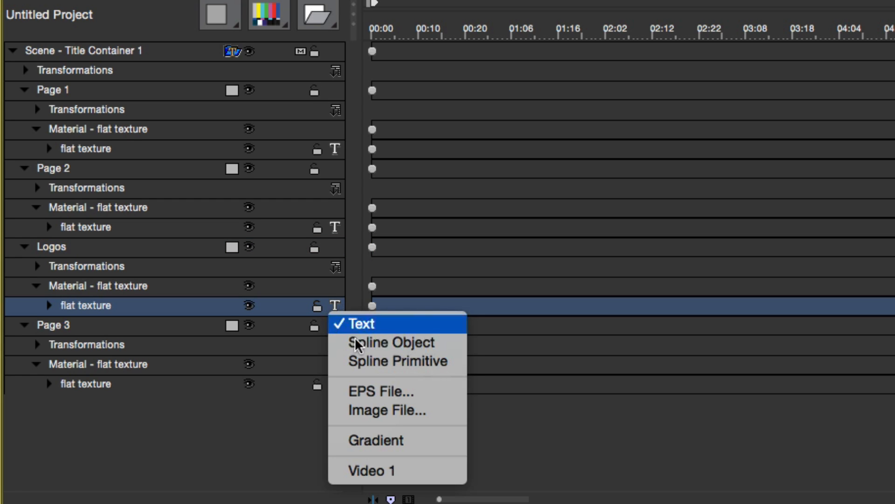
click(398, 410)
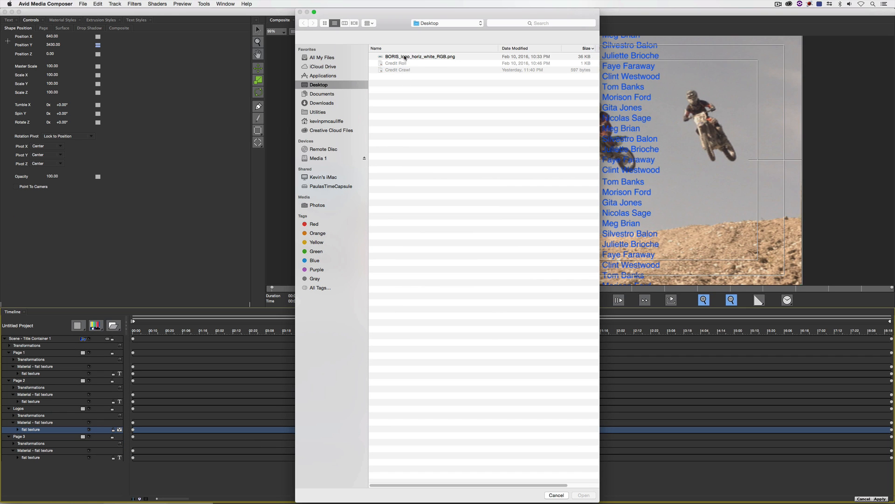
click(406, 57)
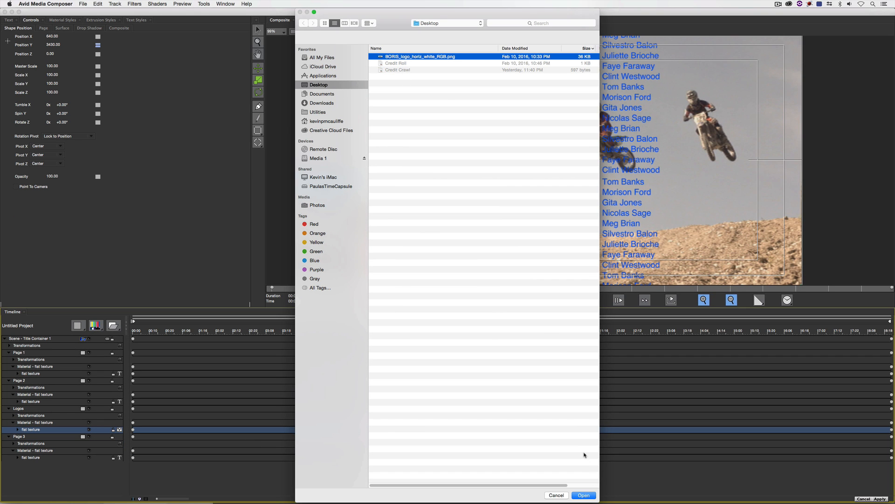
click(584, 495)
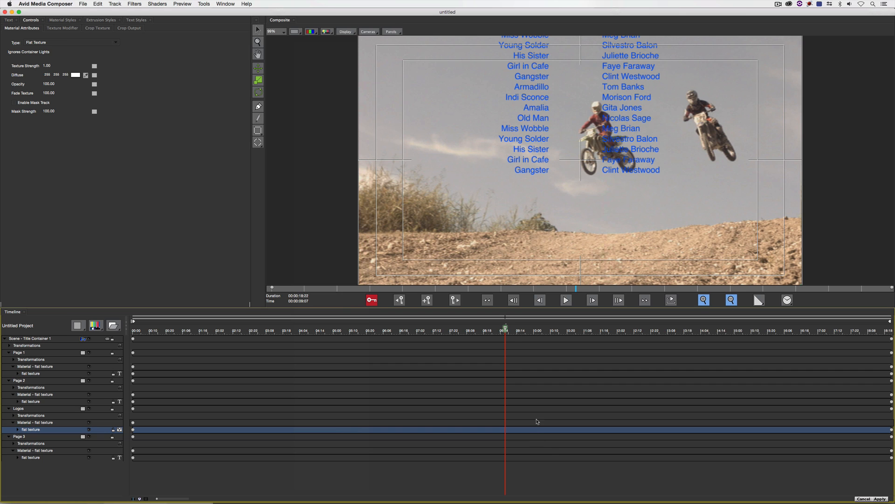
drag(505, 331, 597, 364)
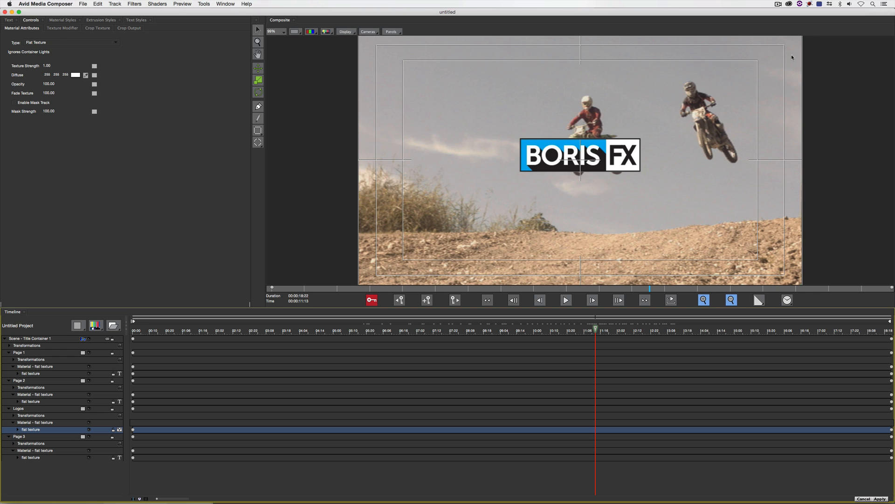
Open the Logos track's page settings, raise its Page Header to 43.20 and increase its Page Footer
click(19, 409)
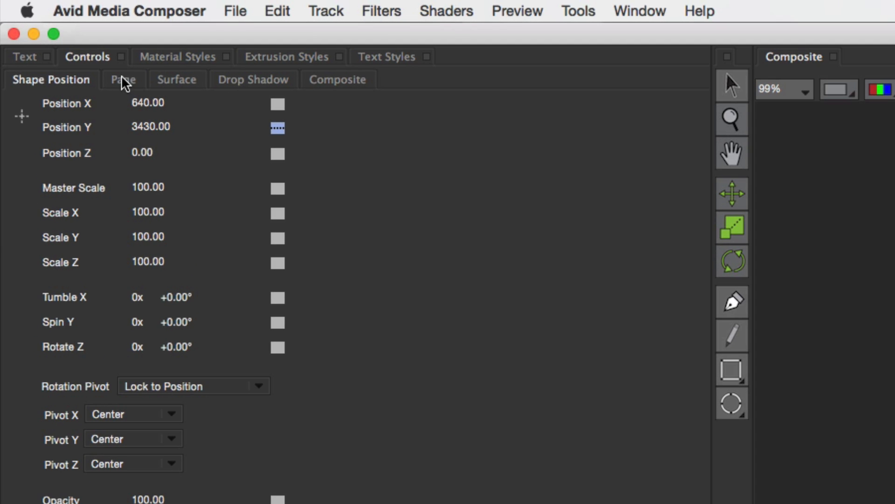
click(43, 28)
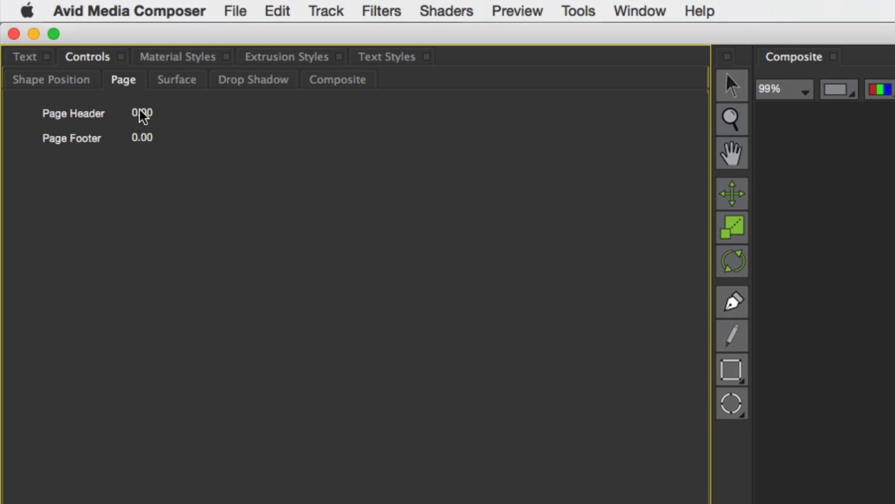
drag(140, 120, 138, 113)
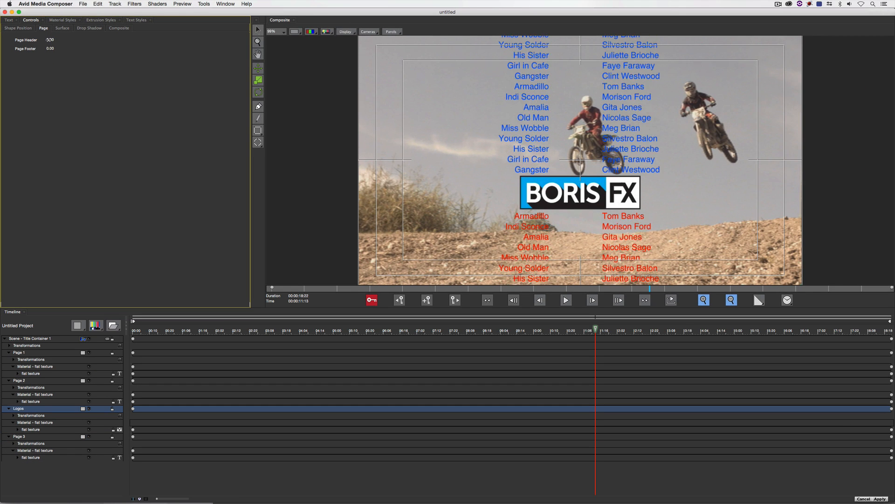
drag(48, 40, 49, 40)
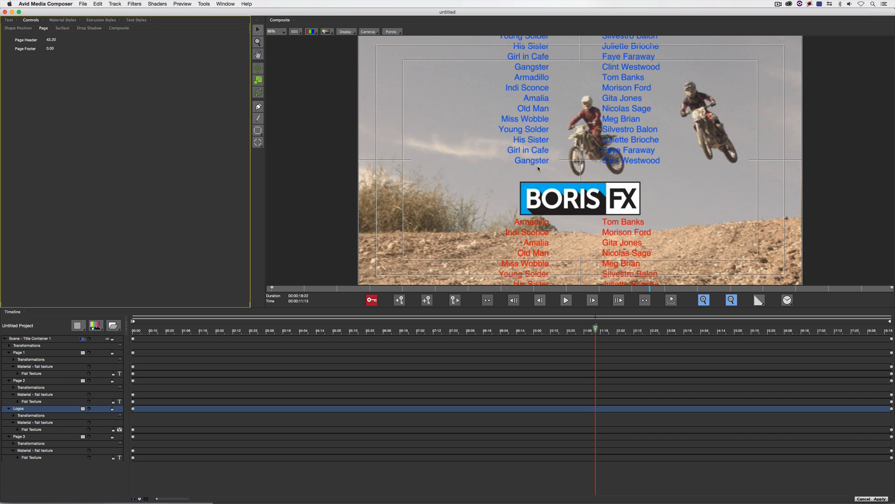
drag(54, 47, 54, 47)
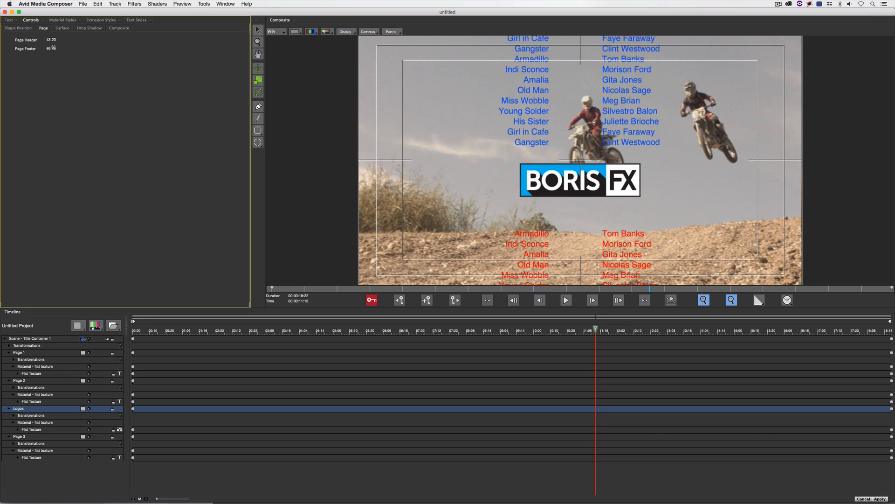
Set the Logos track's Page Header and Page Footer to 44
click(54, 47)
key(Tab)
click(61, 40)
text(44)
key(Tab)
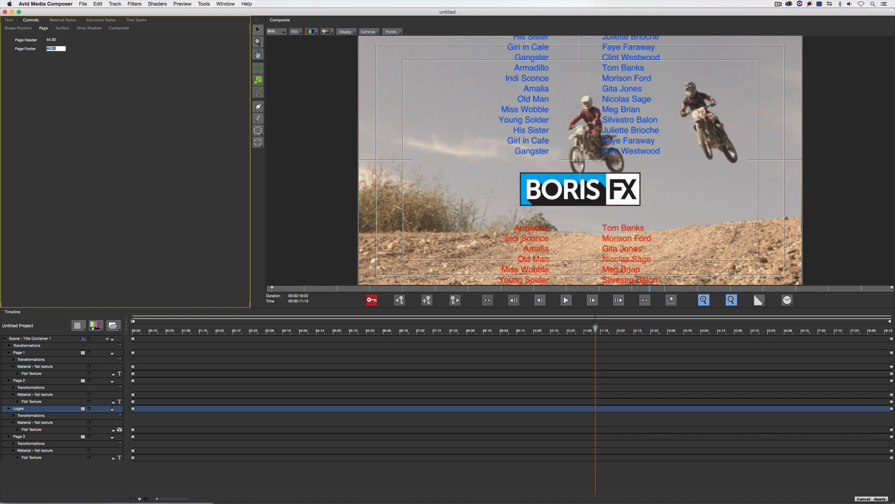
Widen the logo's spacing by setting both its Page Header and Page Footer to 75
click(54, 40)
text(75)
key(Tab)
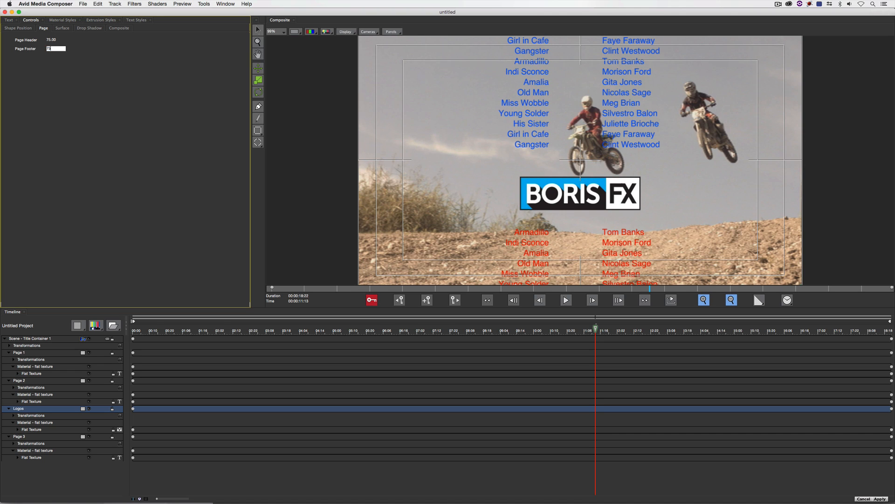
text(75)
key(Tab)
Tighten the logo's spacing by setting both its Page Header and Page Footer to 15
text(15)
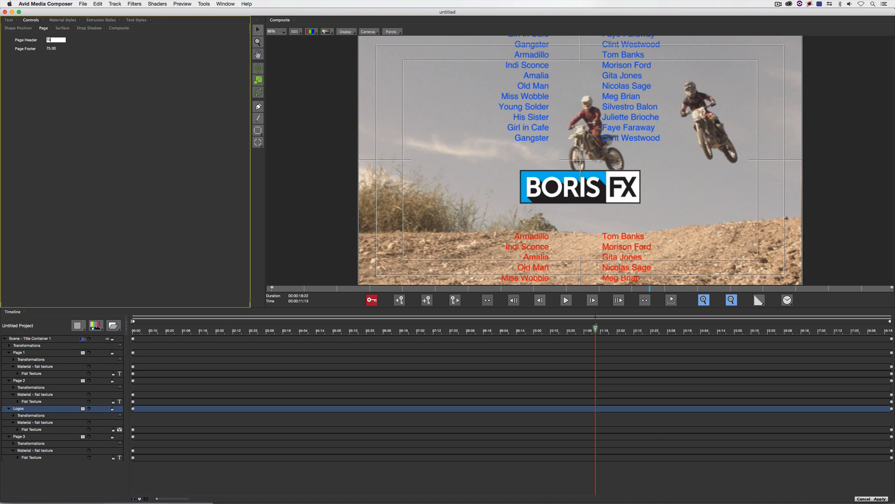
key(Tab)
text(115)
key(Tab)
key(Tab)
text(15)
key(Tab)
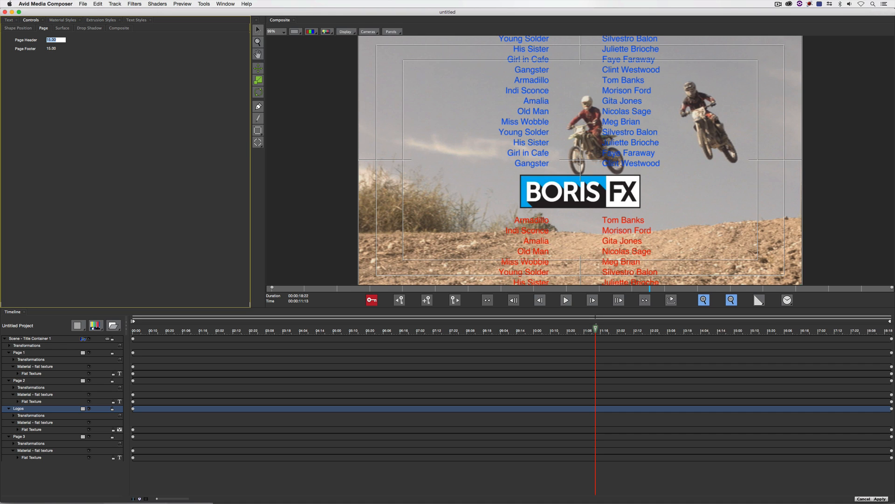
Play the whole credit roll from its start to check the logo between the credit pages
drag(585, 331, 131, 321)
click(131, 321)
key(space)
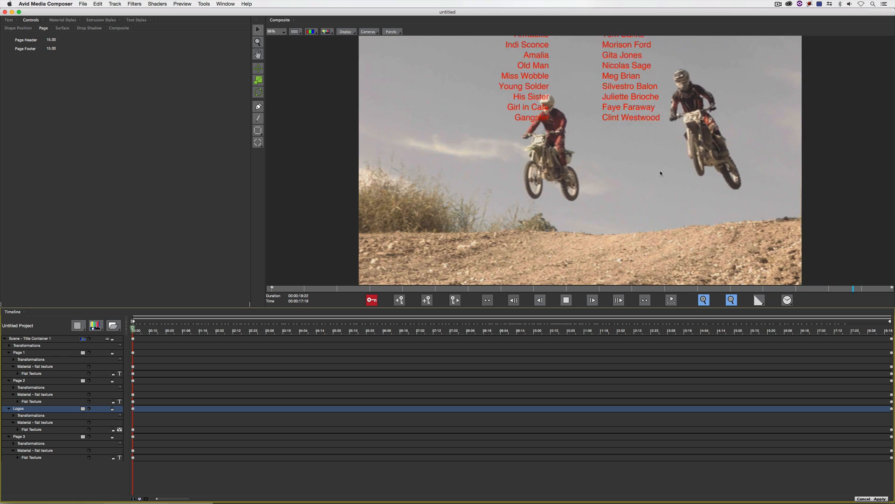
key(space)
Apply the finished title to the sequence, close the effect settings and play it from just before the title clip
click(879, 499)
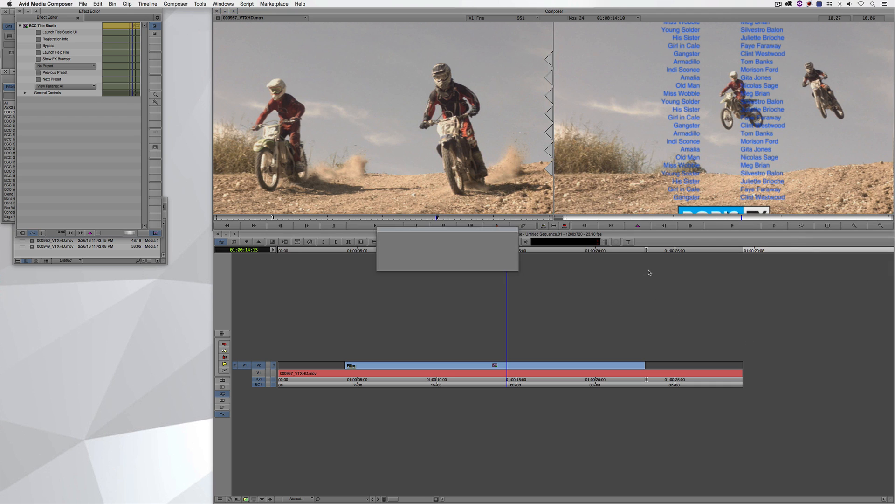
key(Escape)
drag(404, 369, 339, 368)
key(space)
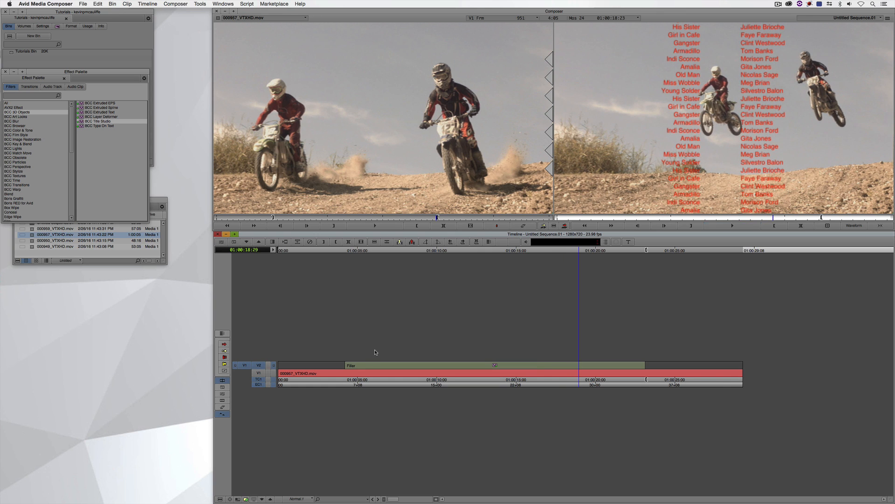
Replay the sequence from just before the title clip to check the rolling credits
click(247, 499)
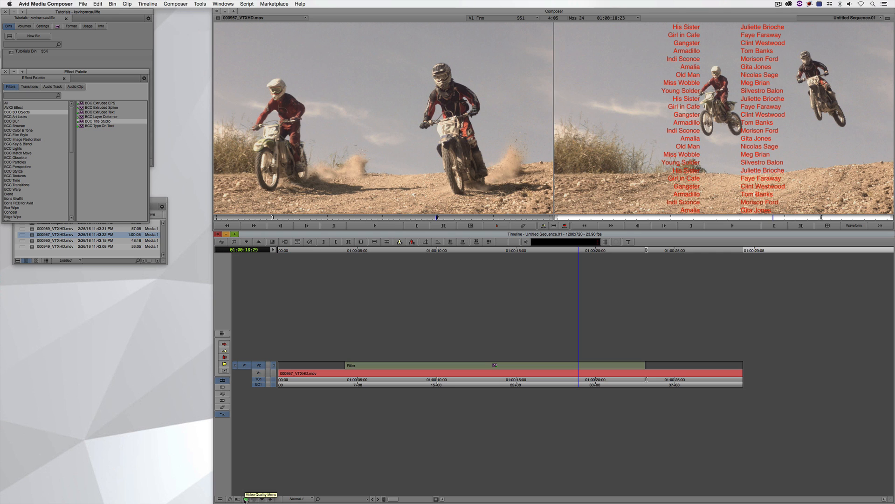
click(340, 365)
key(space)
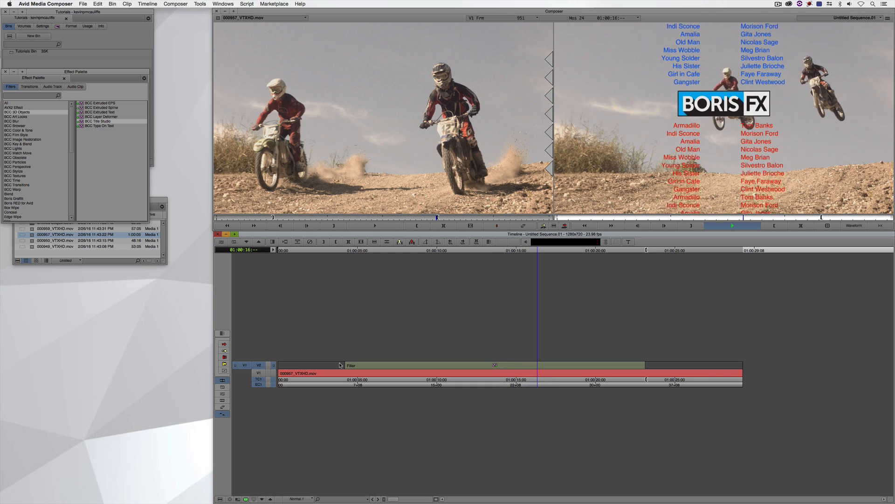
key(space)
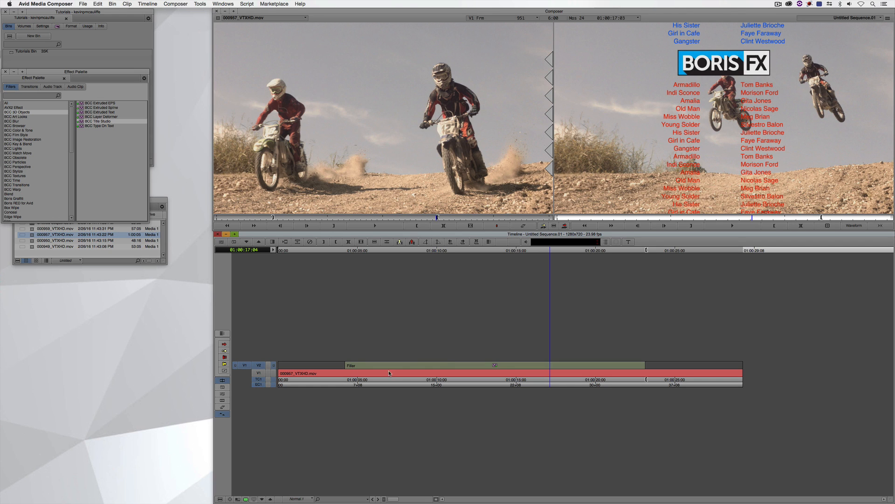
Replace the credit roll effect on the V2 filler clip with a new BCC Title Studio effect and launch its UI
click(437, 367)
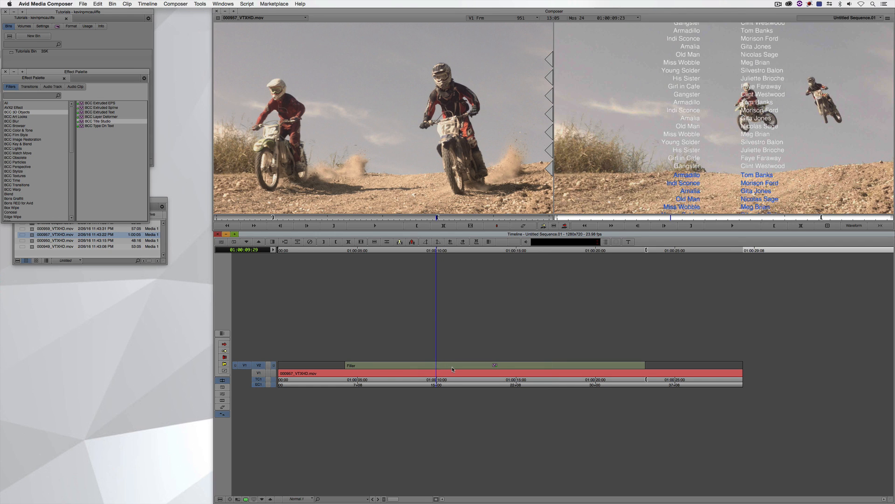
click(452, 369)
key(z)
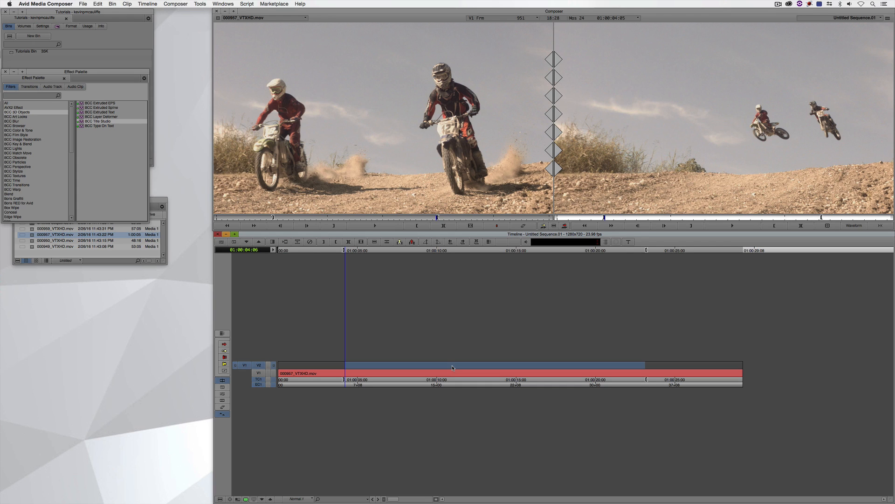
key(w)
drag(98, 121, 468, 366)
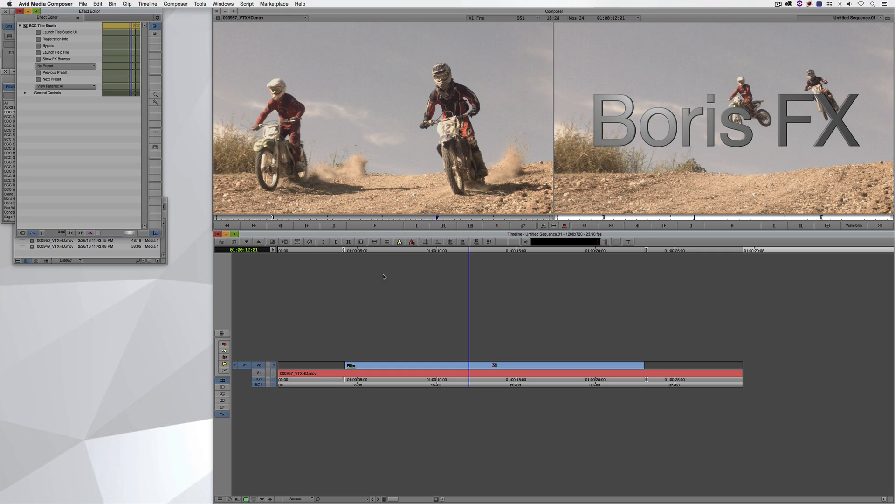
click(55, 33)
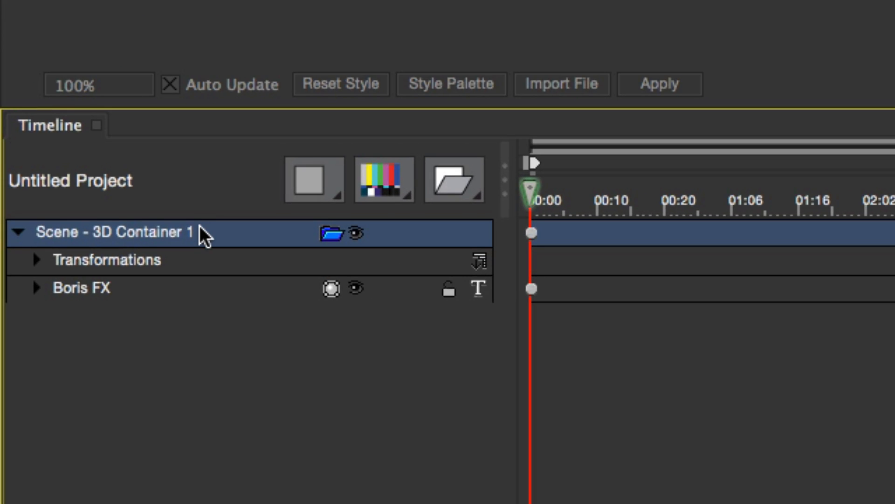
Replace the default 3D container with a title container and add a Flat Text track to it
key(Delete)
click(456, 190)
click(474, 242)
click(397, 188)
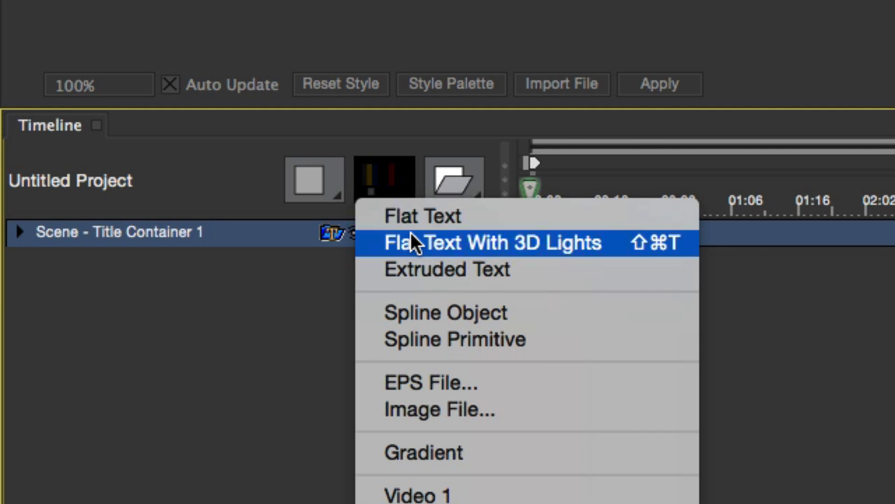
click(414, 217)
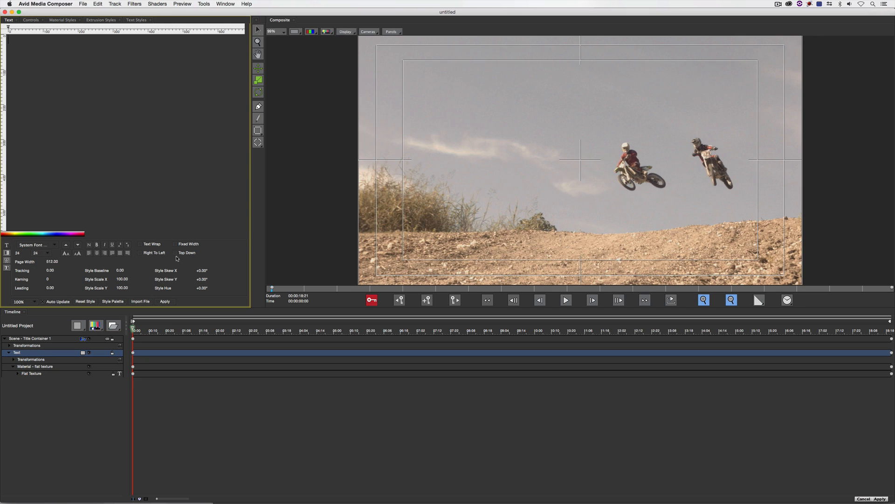
Import the Credit Crawl file from the Desktop into the flat text track
click(140, 302)
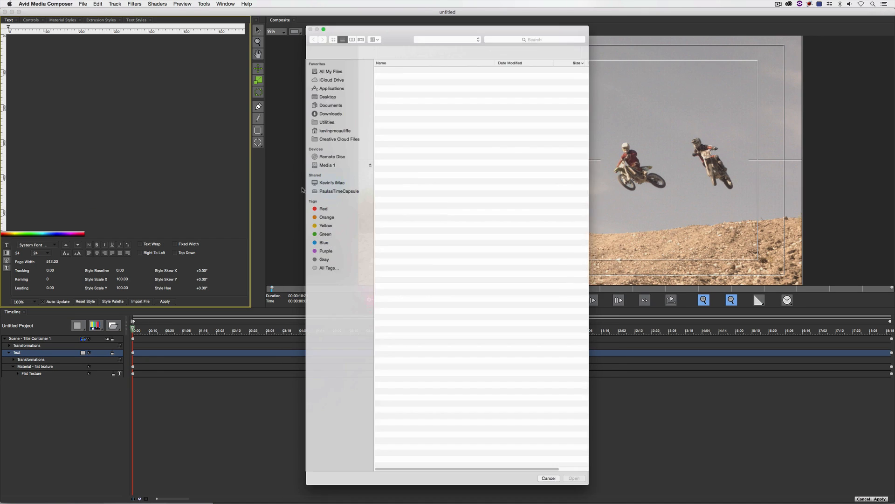
click(403, 71)
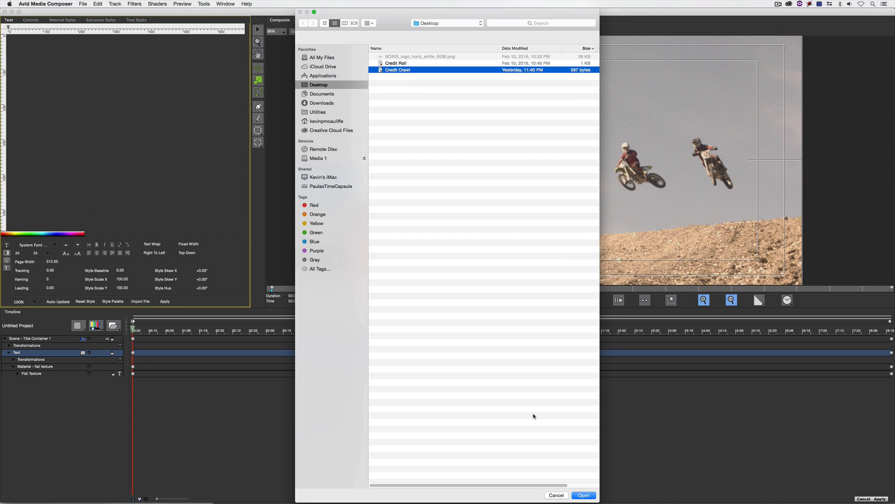
key(Return)
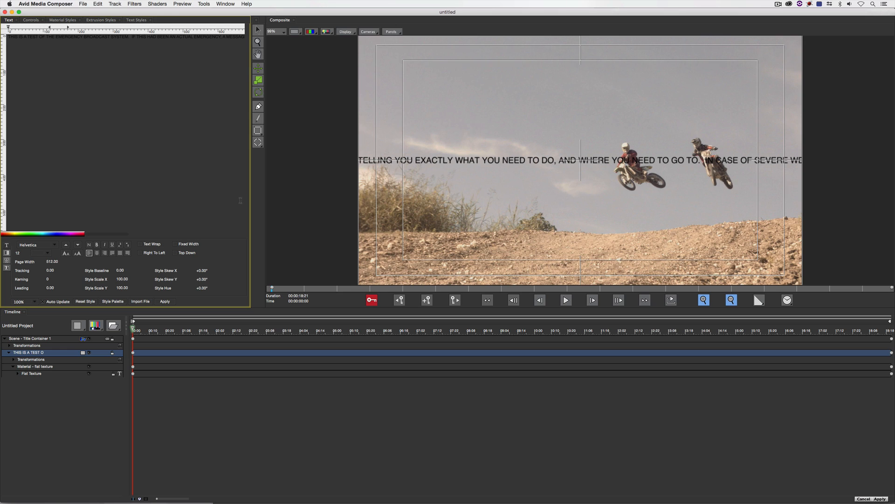
Set all of the imported crawl text to size 20 and change its fill colour to white
key(super+a)
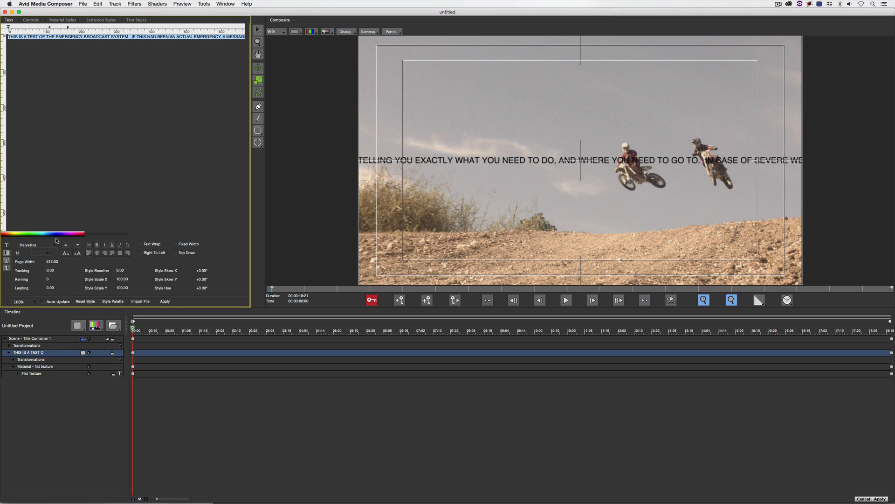
click(48, 253)
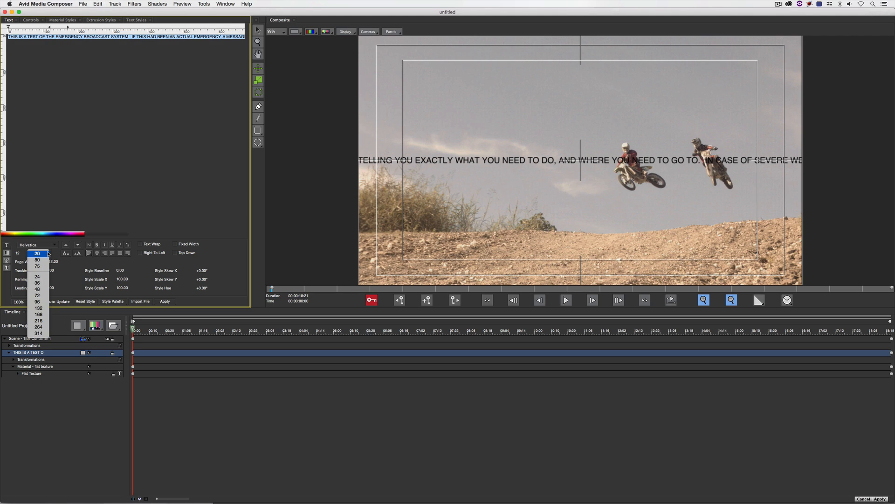
click(21, 253)
click(20, 253)
text(20)
key(Return)
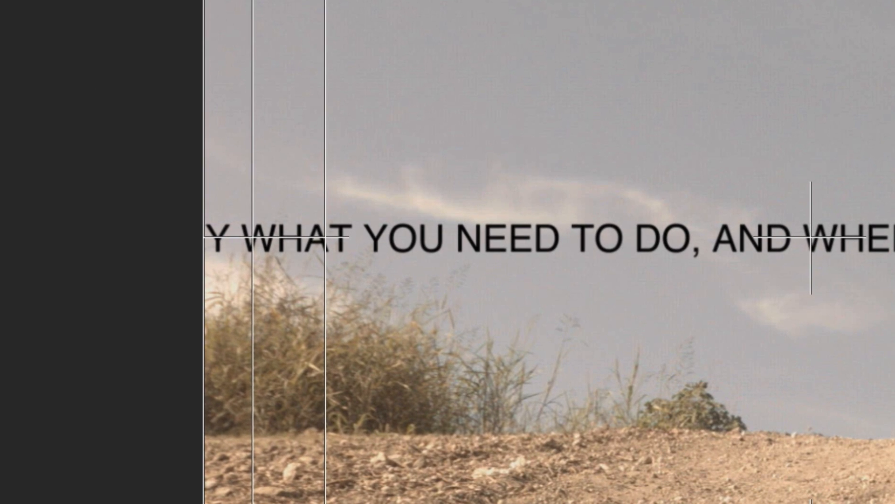
drag(275, 265, 219, 264)
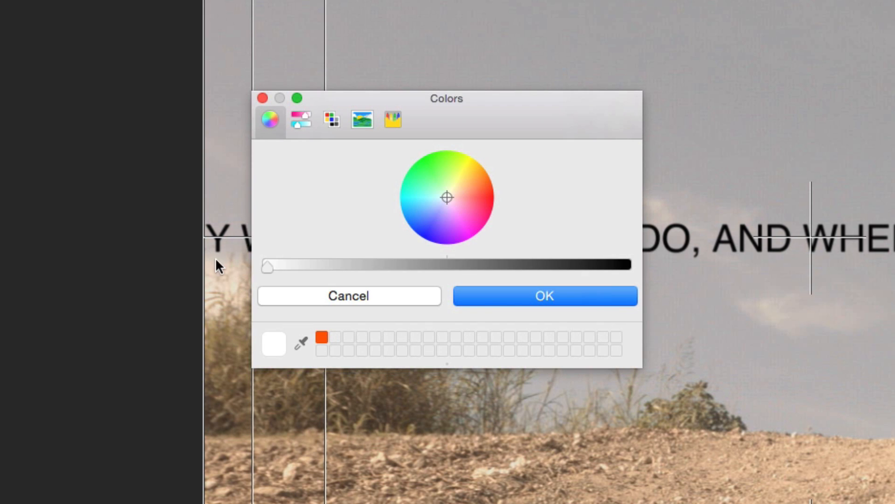
click(518, 298)
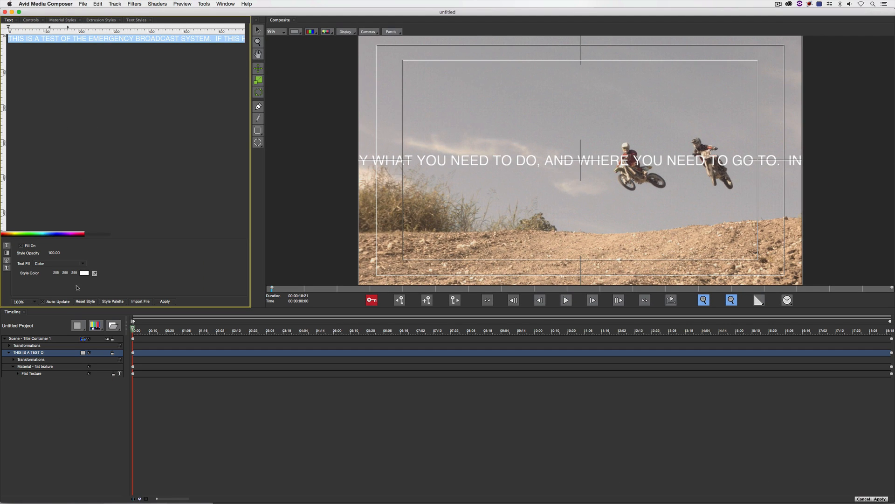
Set the title container's animation style to Crawl and scrub the first seconds to preview it
click(39, 345)
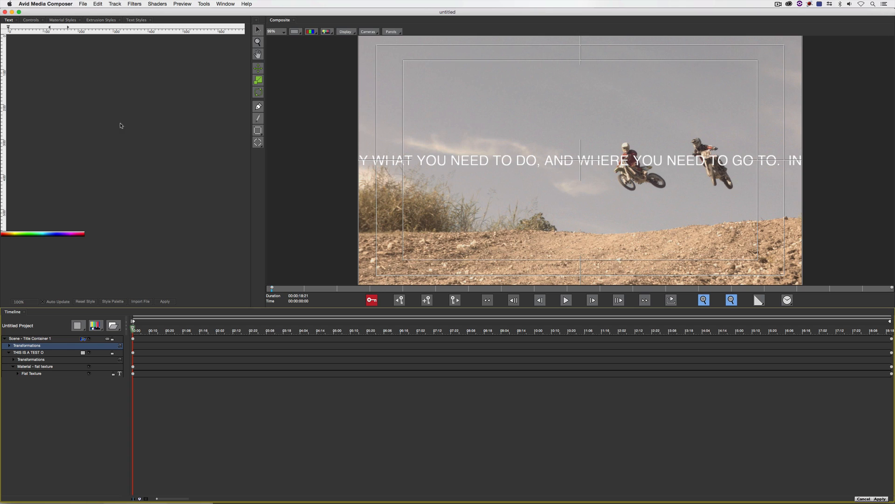
click(31, 20)
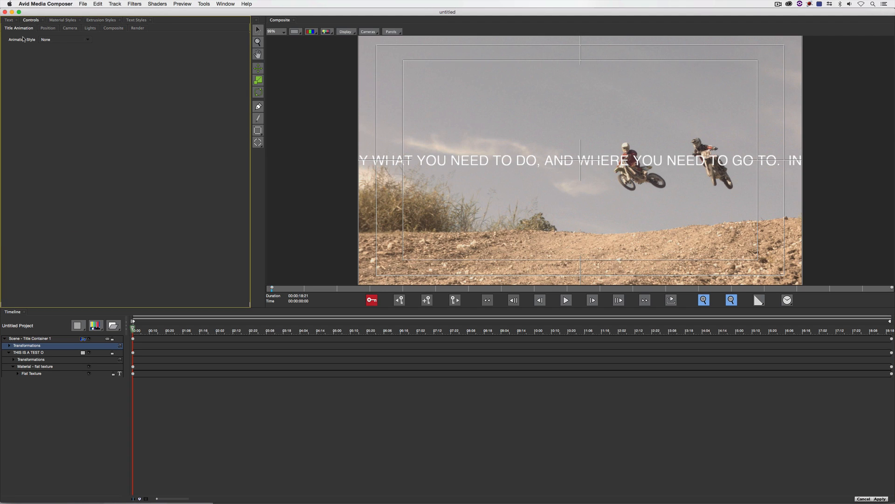
click(65, 40)
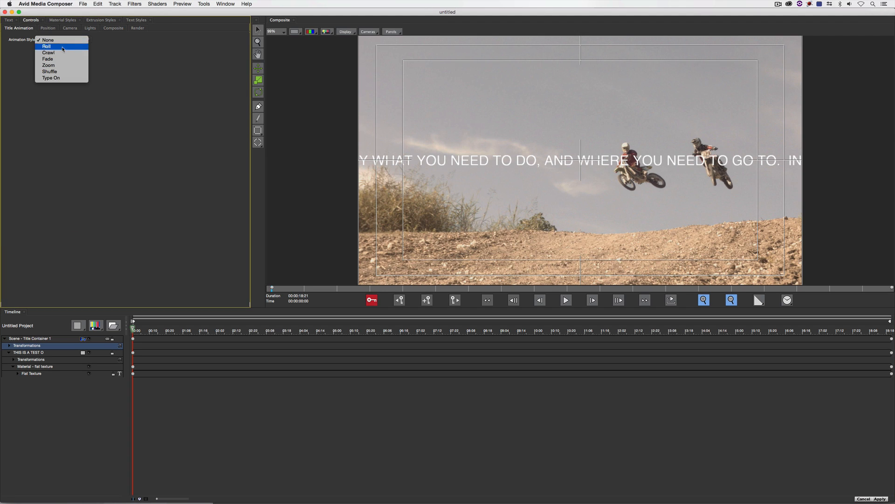
click(62, 53)
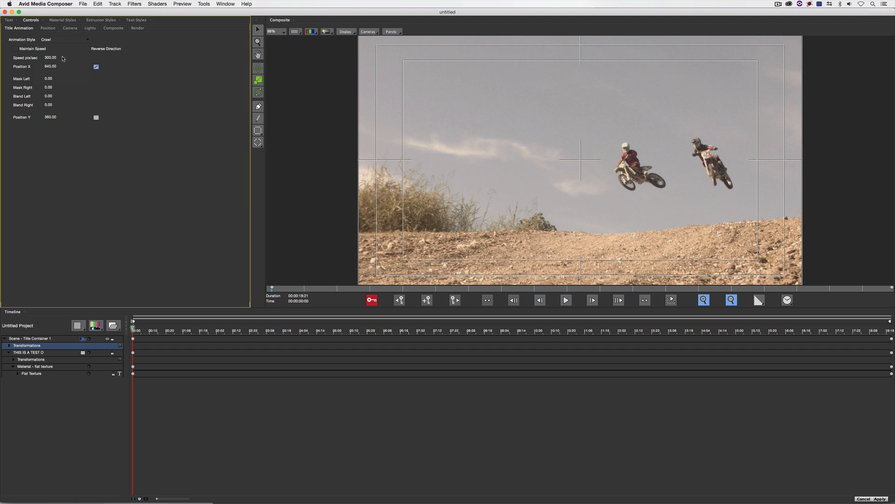
drag(192, 329, 202, 329)
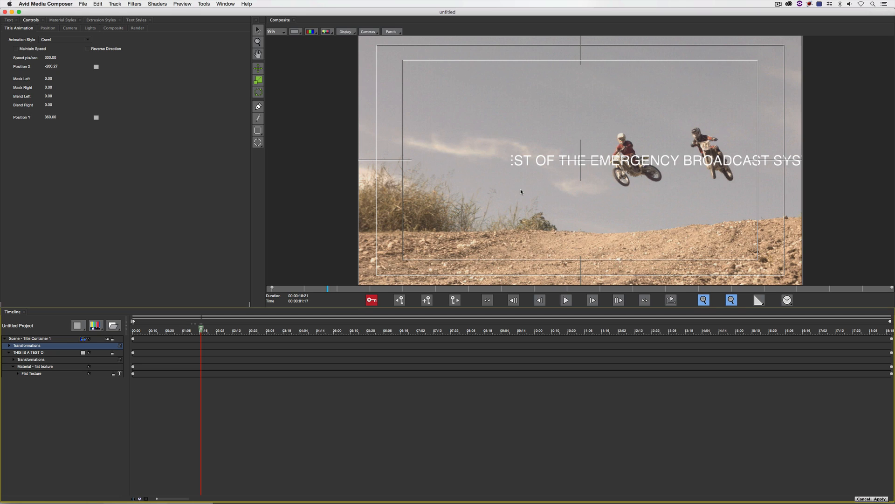
Switch to Finder, open Credit Crawl in TextEdit, break its text after "WHAT YOU NEED TO DO," and copy the first part
click(7, 20)
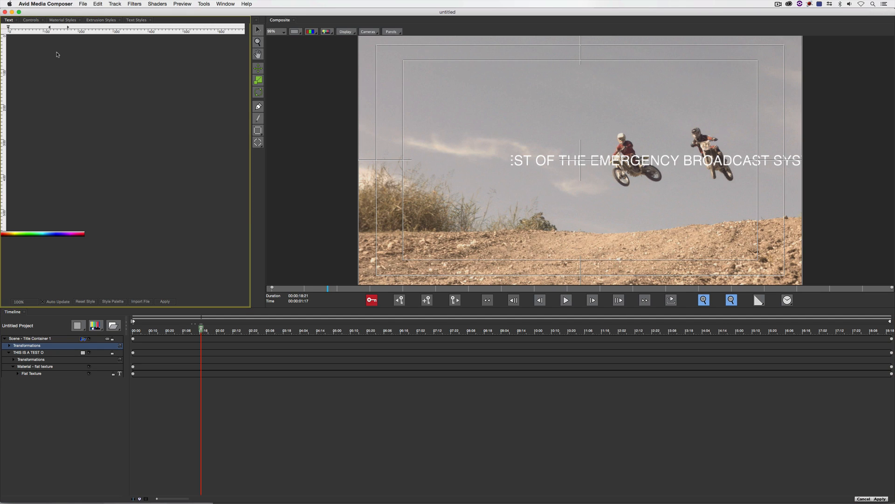
click(33, 352)
key(super+Tab)
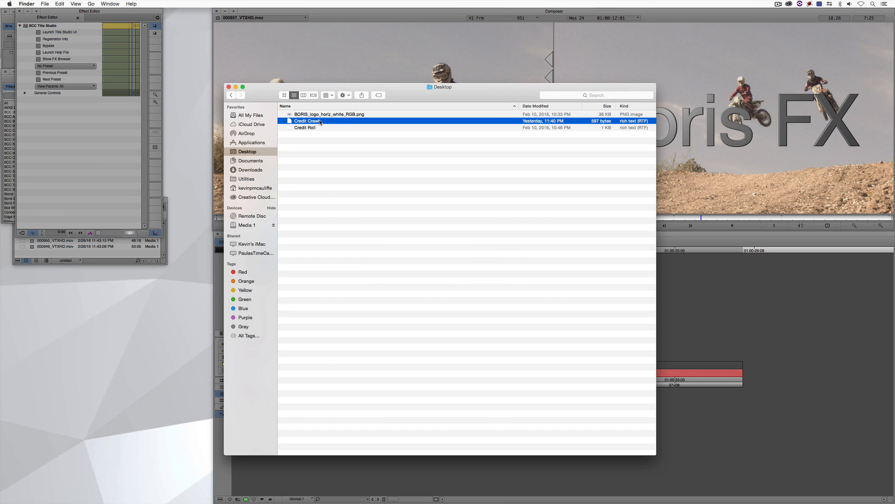
double_click(320, 121)
click(189, 192)
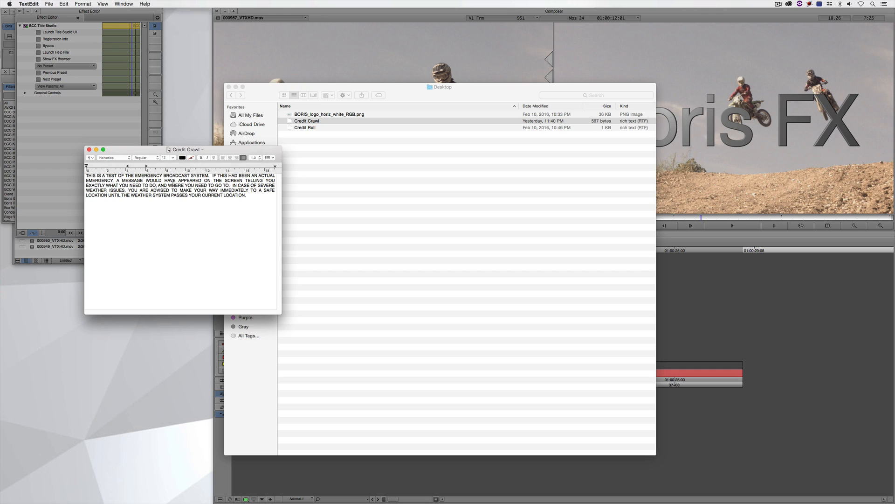
key(Return)
key(Return)
drag(177, 186, 50, 167)
key(super+Tab)
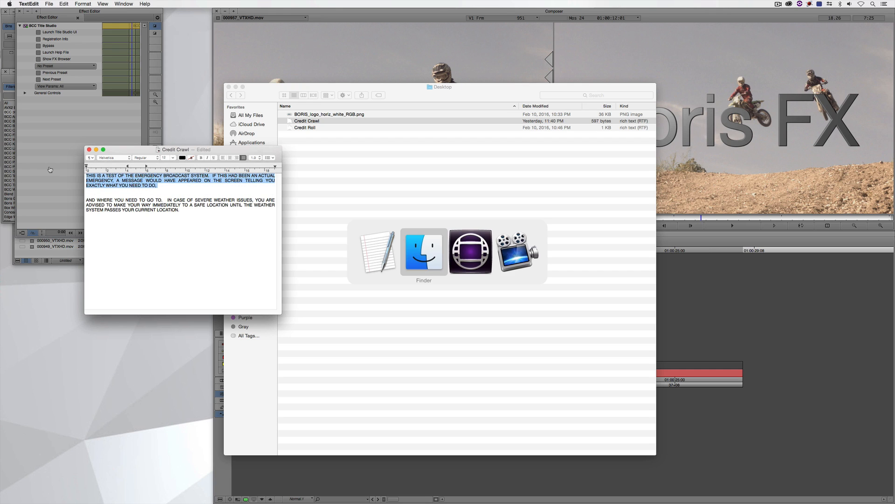
Switch back to Title Studio and replace the text track's whole content with the copied first part
key(super+Tab)
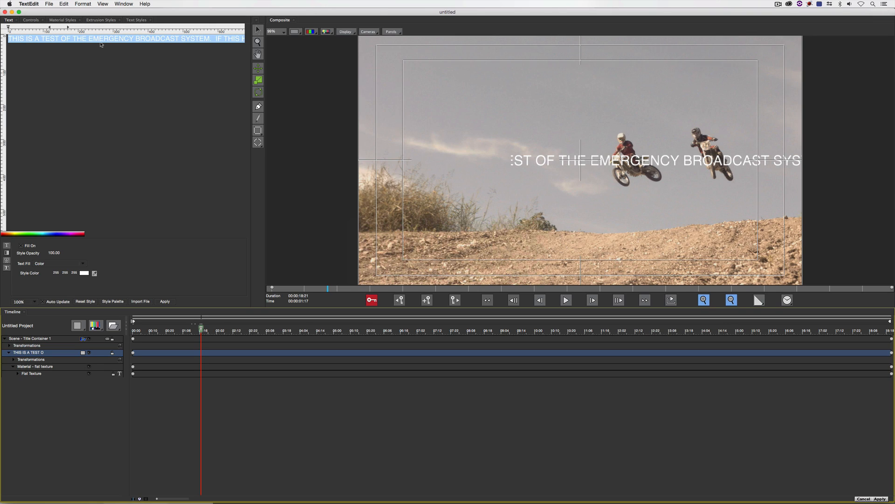
click(101, 39)
key(super+a)
key(super+v)
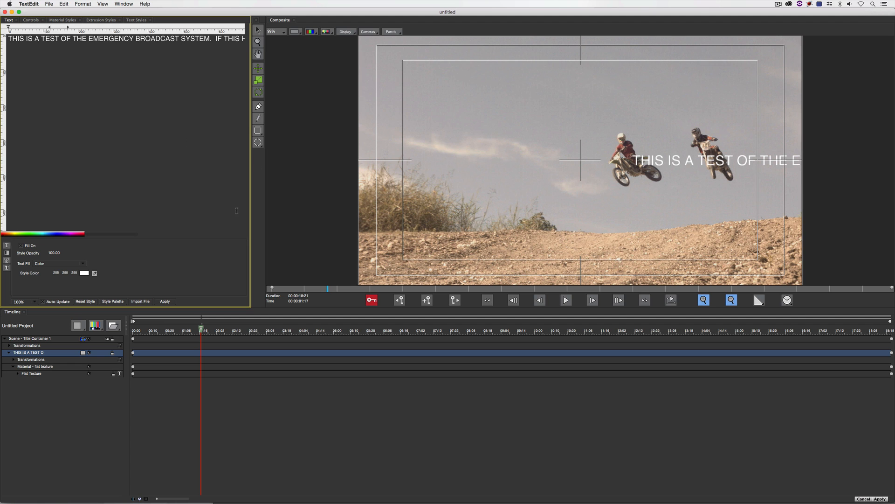
Play the shortened crawl and return the playhead to the start of the timeline
key(space)
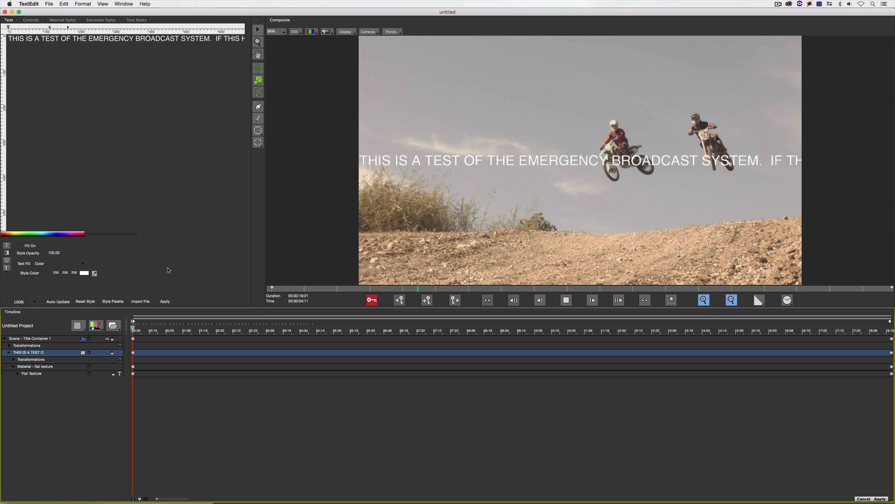
key(space)
drag(226, 330, 121, 332)
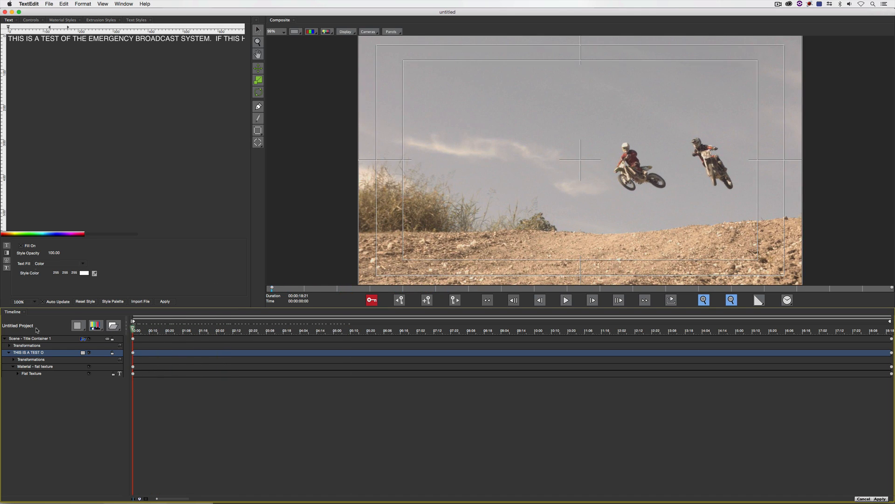
Lower the container's crawl to Position Y 637.20 and set that parameter's interpolation to Constant
click(36, 345)
click(30, 21)
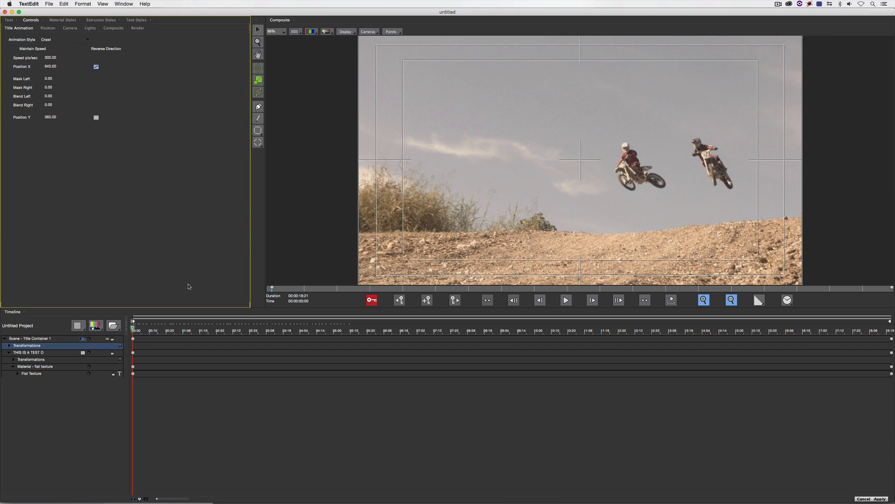
key(space)
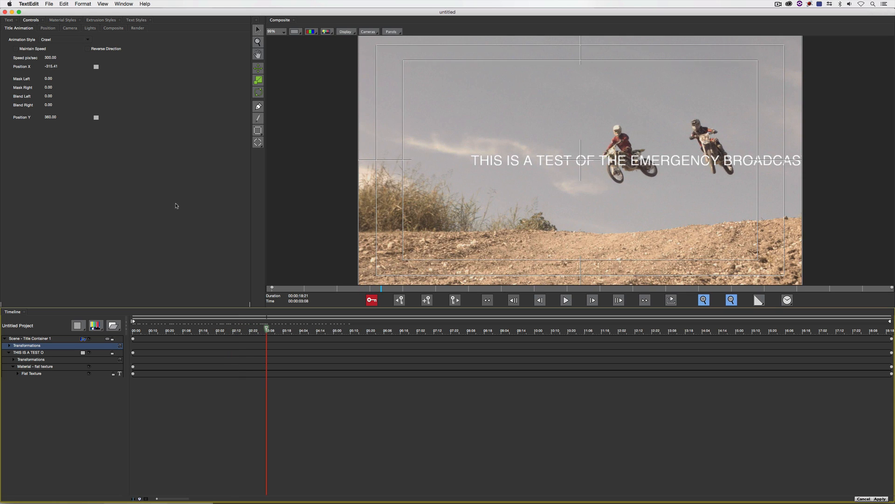
drag(50, 117, 52, 116)
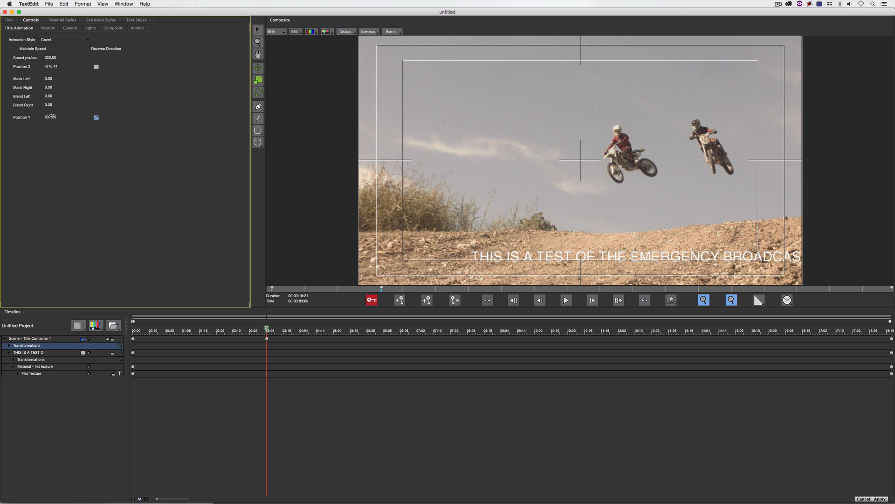
mouse_move(267, 329)
mouse_down()
mouse_move(133, 327)
mouse_move(292, 330)
mouse_move(268, 332)
mouse_up()
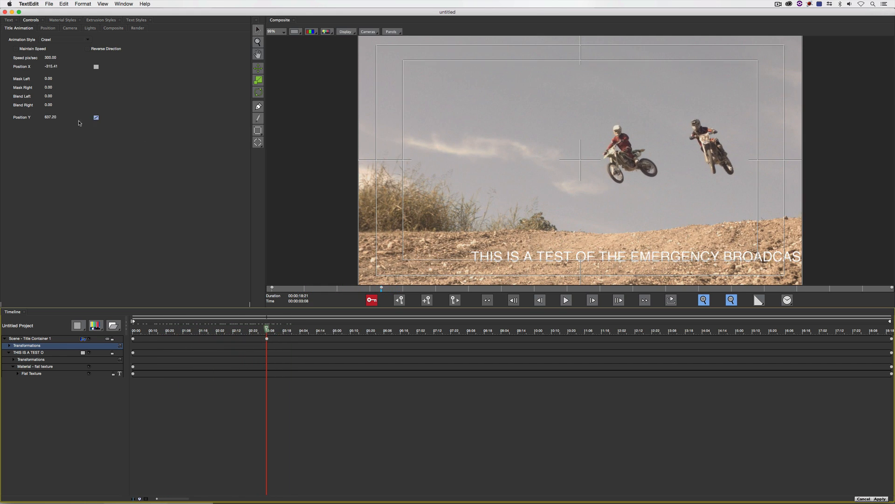
click(96, 117)
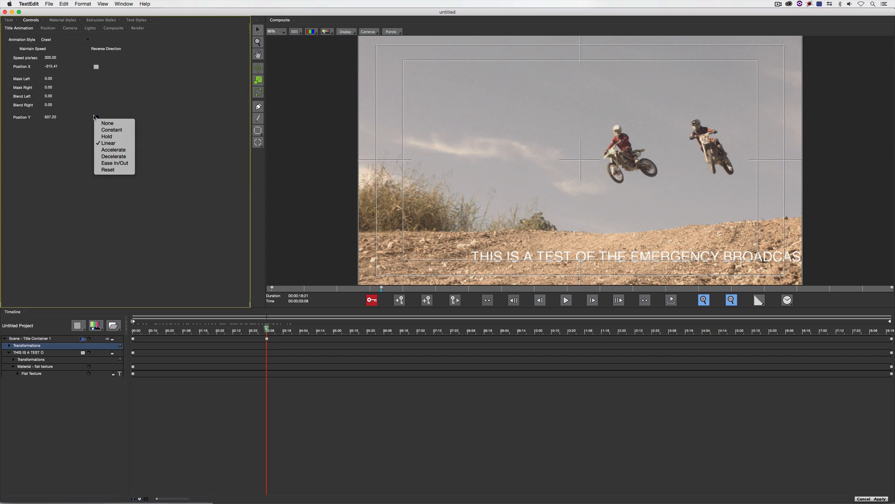
click(107, 130)
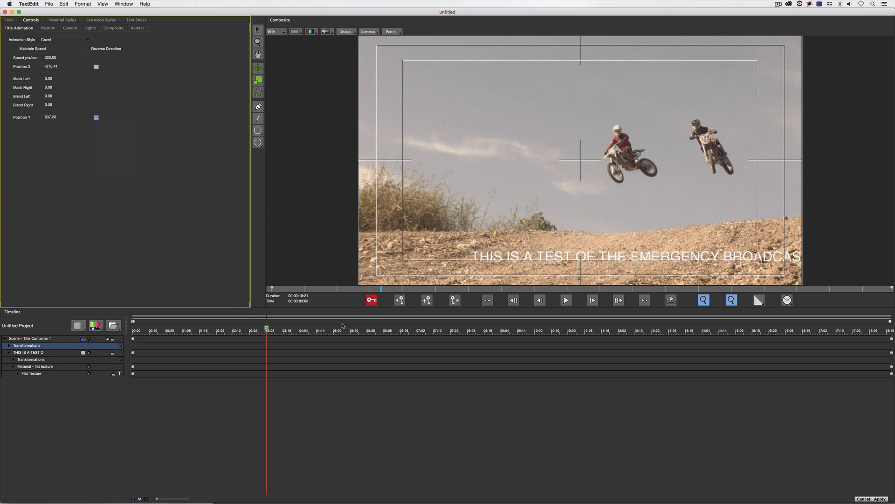
Play the lowered crawl from the start of the timeline to check its position
drag(269, 330, 112, 331)
key(space)
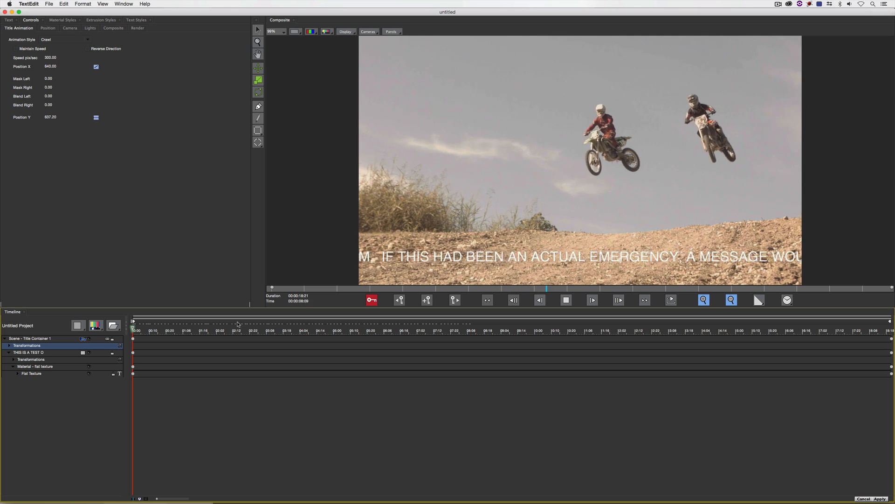
key(space)
Rename the crawl text track as Page 1
click(54, 353)
right_click(42, 353)
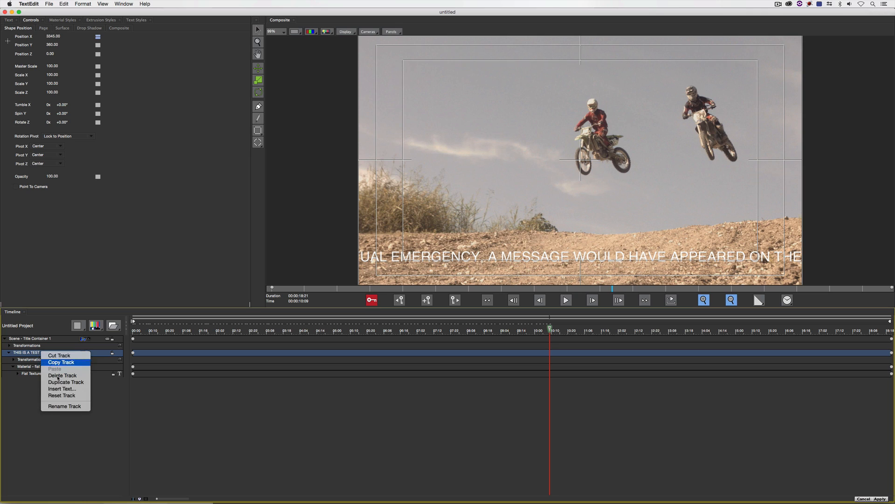
click(60, 407)
text(Page 1)
key(Return)
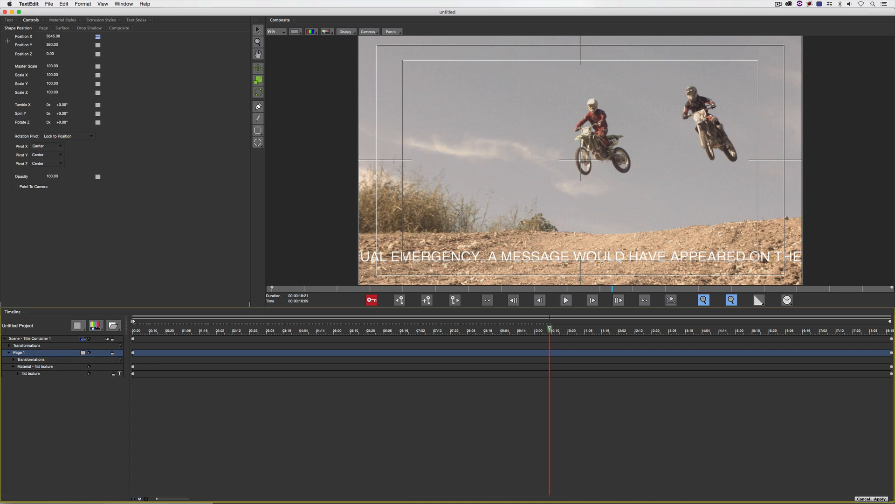
Duplicate the Page 1 track and rename the lower copy as Page 2
right_click(45, 355)
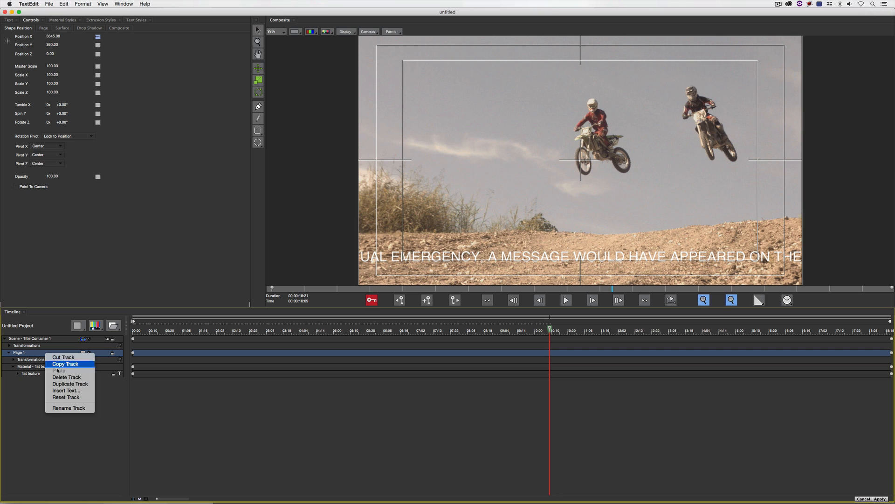
click(65, 386)
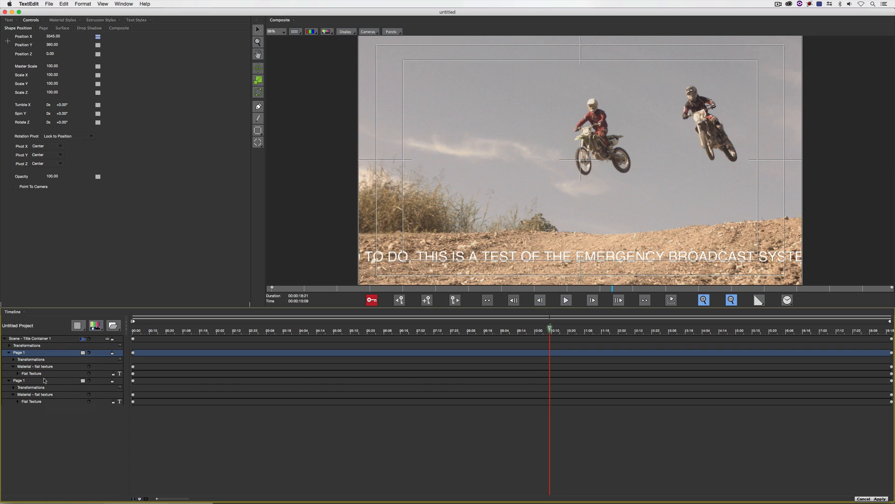
right_click(41, 380)
click(63, 433)
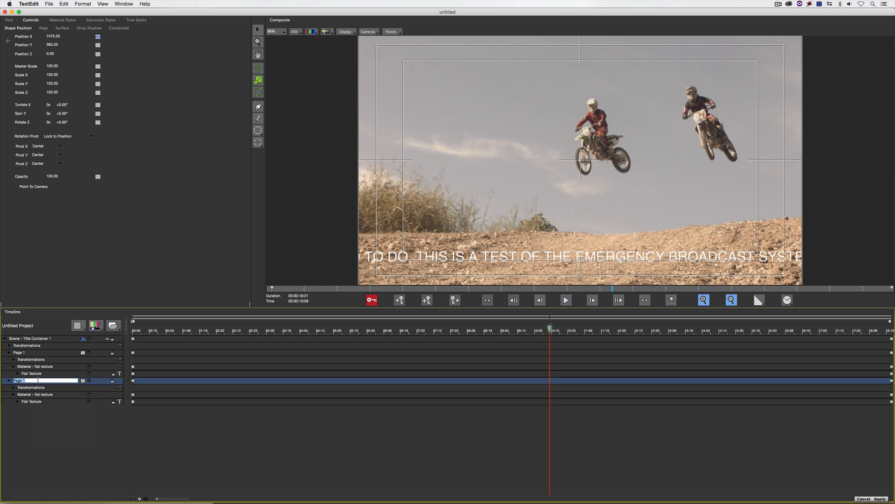
key(Right)
text(2)
key(Return)
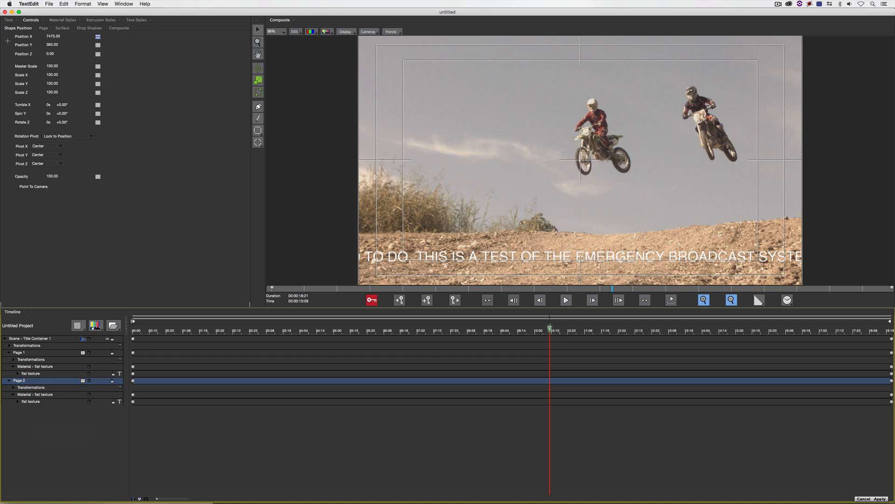
Replace the Page 2 track's text with the second part of the crawl copied from TextEdit, starting at "AND WHERE YOU NEED TO GO TO"
click(44, 395)
click(6, 21)
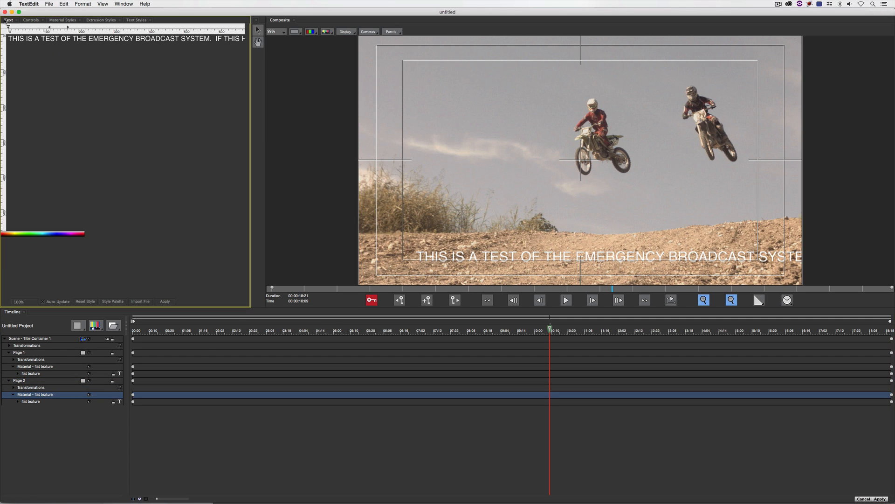
key(super+Tab)
drag(186, 211, 85, 198)
key(super+c)
key(super+Tab)
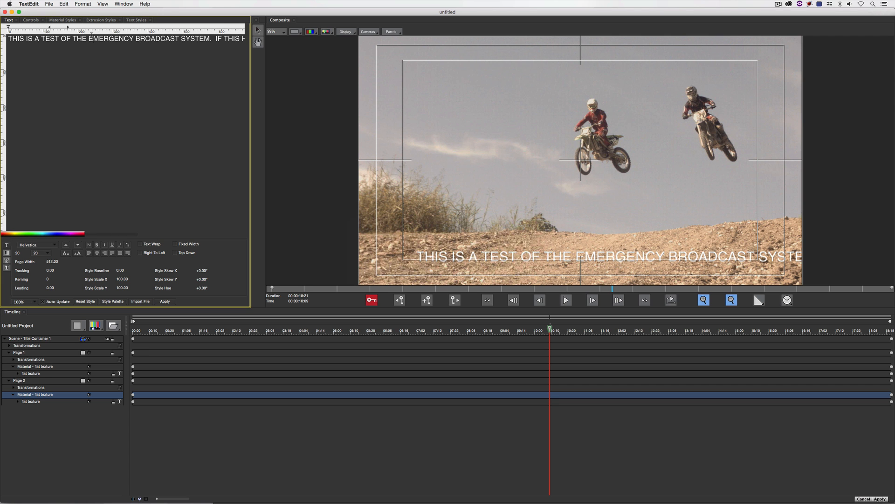
triple_click(91, 37)
key(super+v)
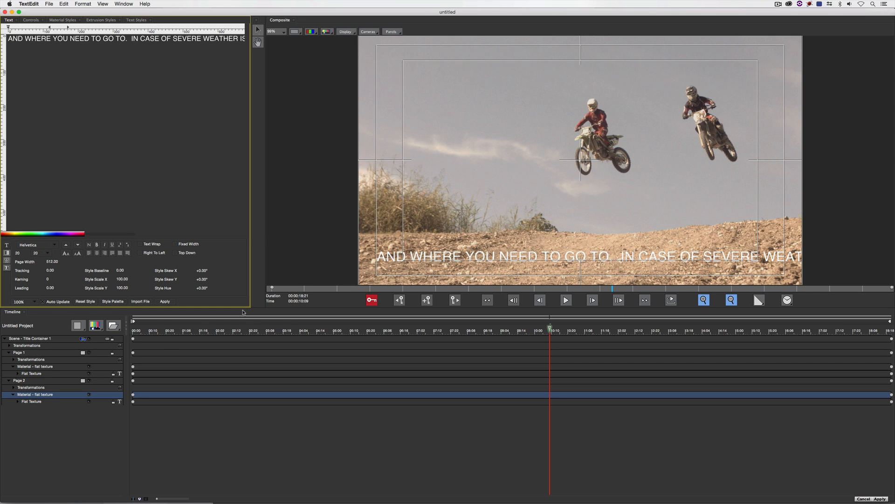
Play the two-page crawl from the start of the timeline to check how the pages join
click(90, 356)
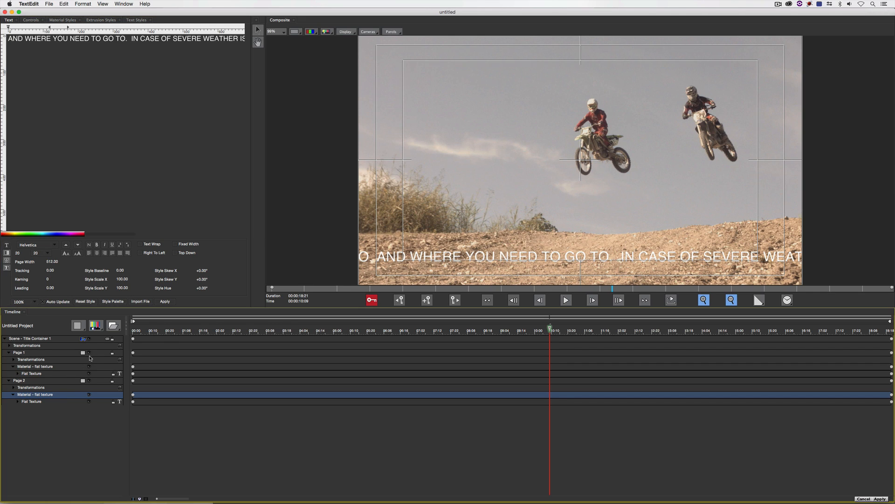
drag(192, 328, 64, 325)
key(space)
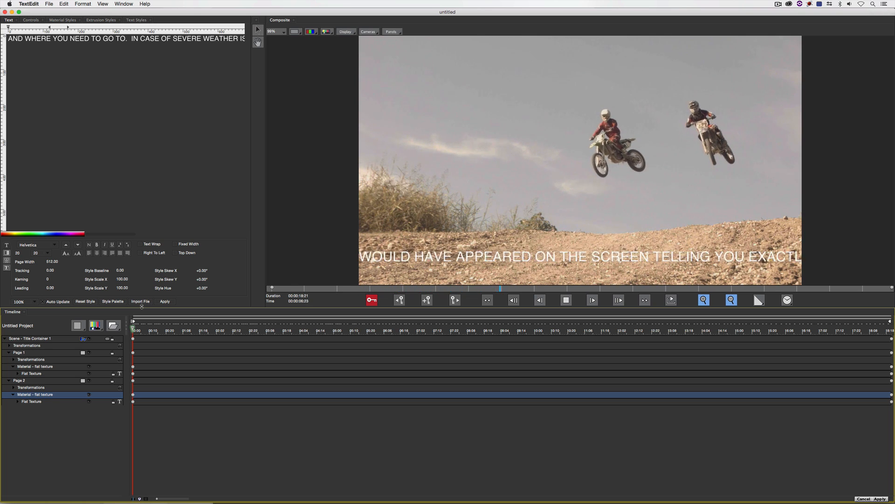
key(space)
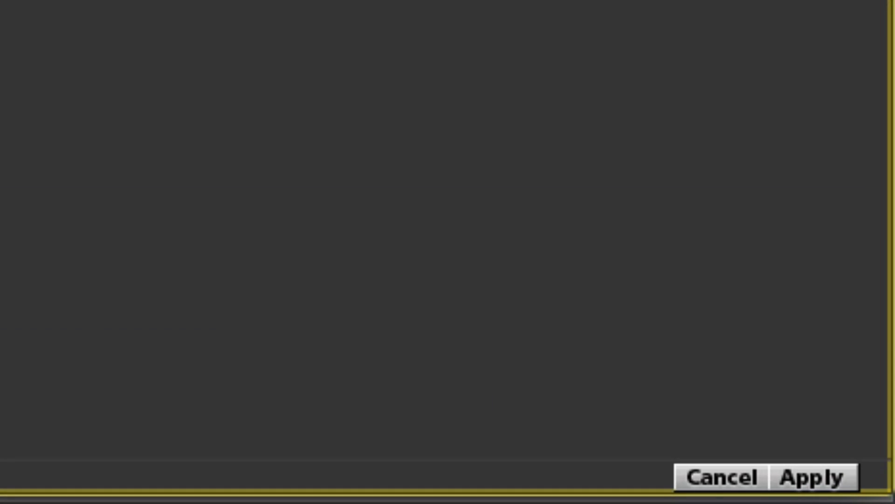
Discard the crawl title, then relaunch Title Studio from the effect and delete its default 3D container
click(702, 471)
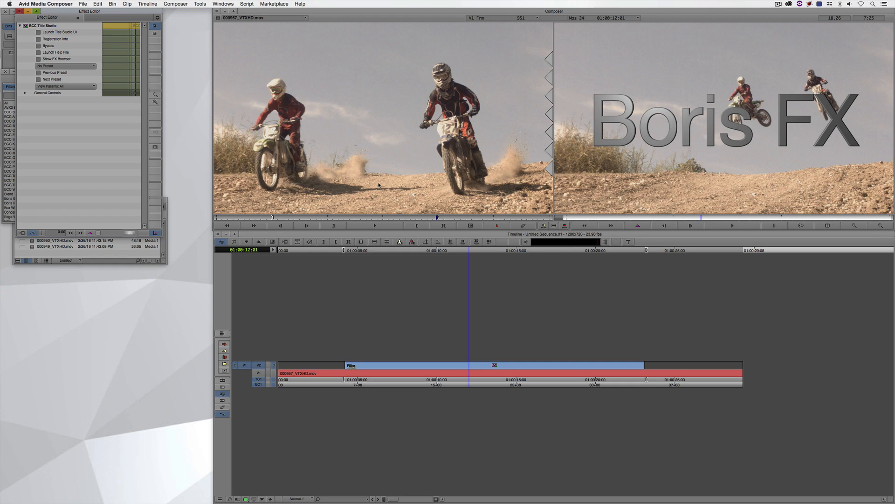
click(53, 33)
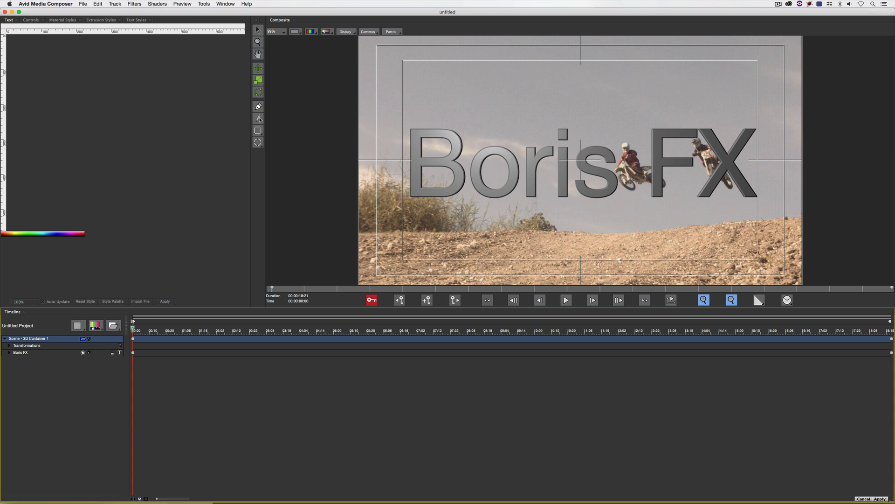
key(Delete)
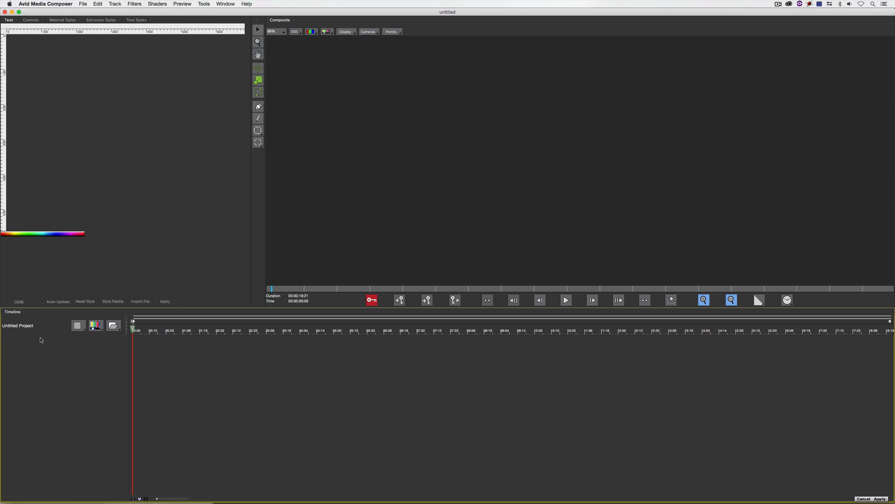
Create a new 3D container with a title container inside it, and rename the title container as Roll
click(116, 327)
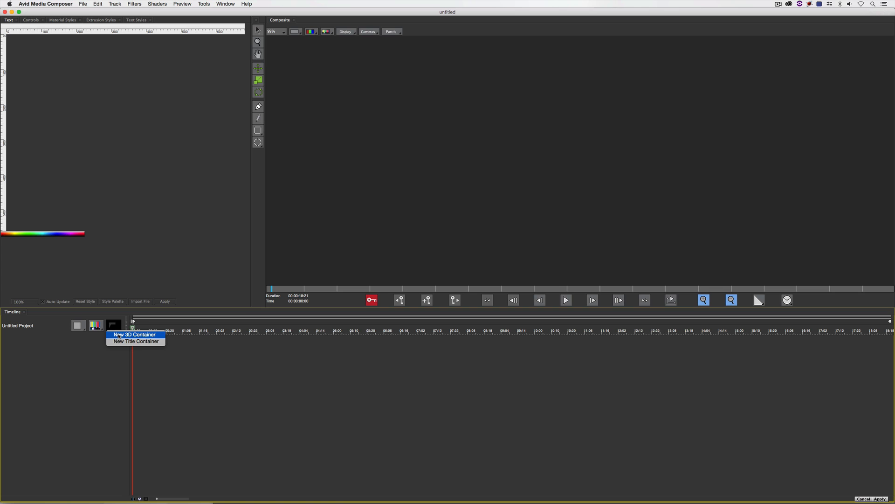
click(120, 335)
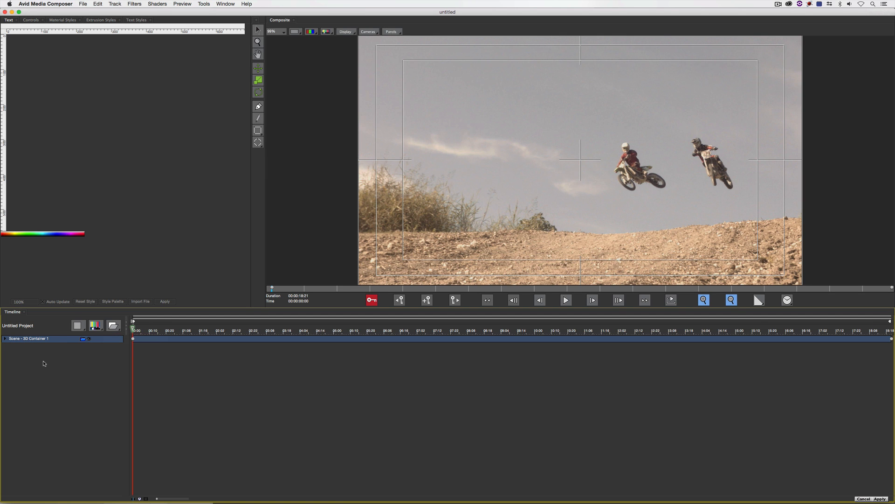
click(113, 328)
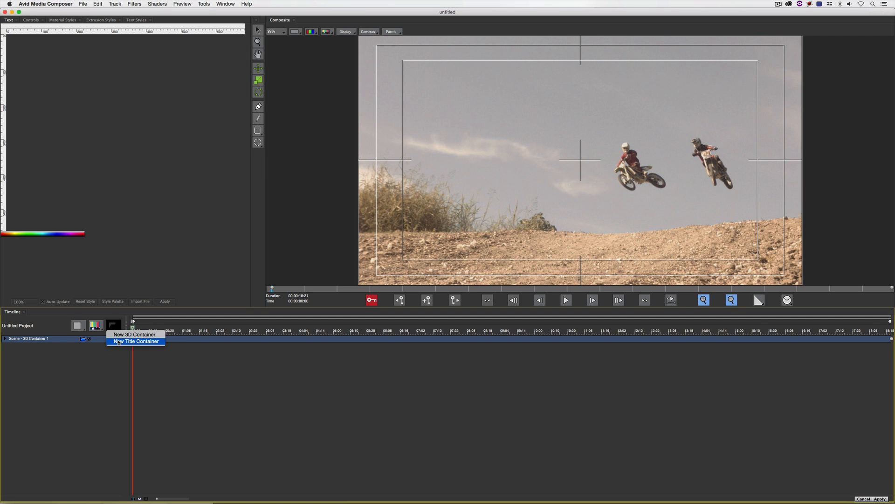
click(119, 342)
right_click(41, 354)
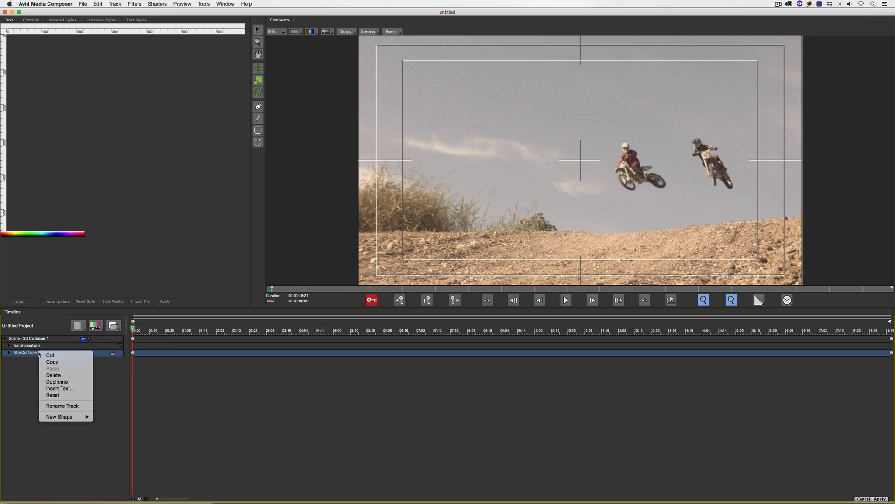
click(63, 406)
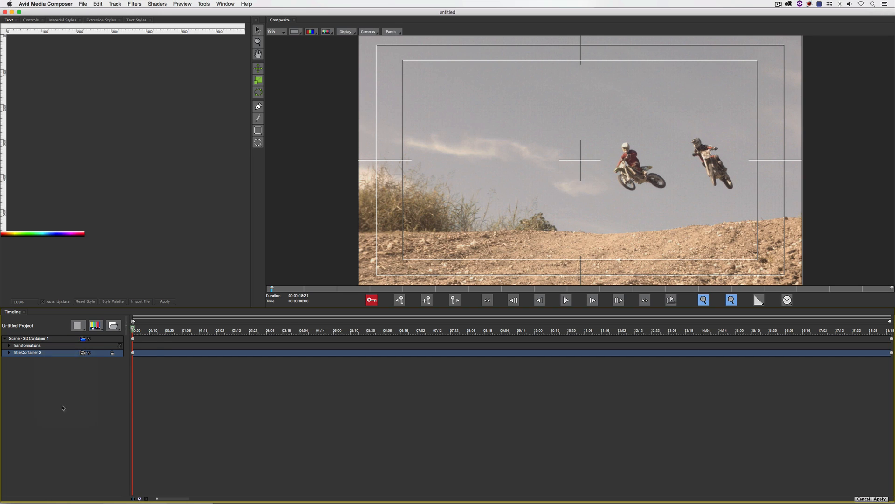
text(Roll)
key(Return)
Add a second title container inside the 3D container and rename it as Produced By
click(22, 338)
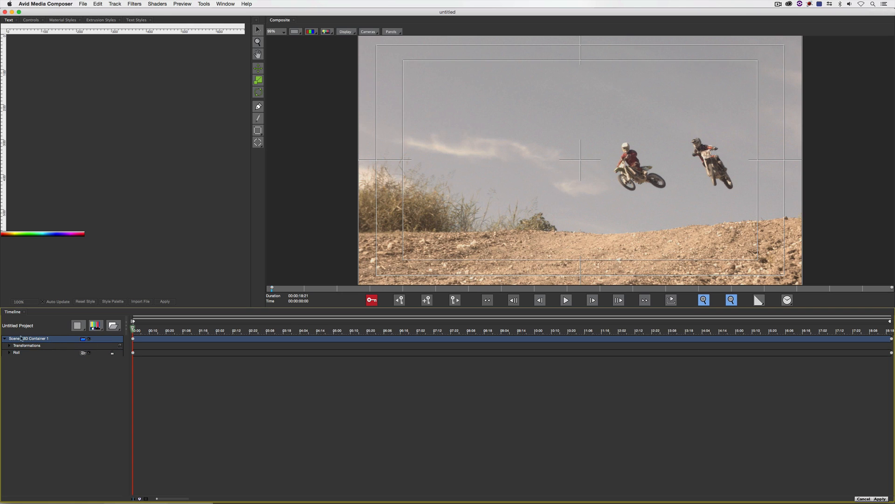
click(114, 325)
click(123, 341)
right_click(48, 354)
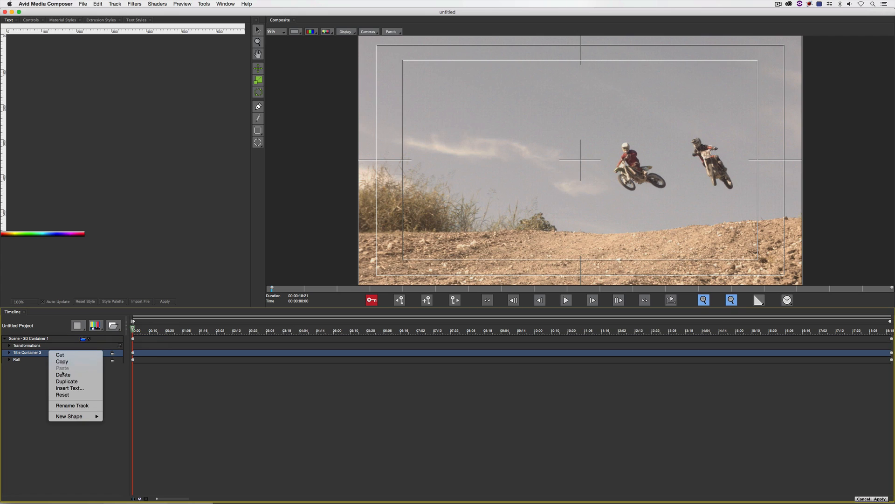
click(68, 407)
text(Produ)
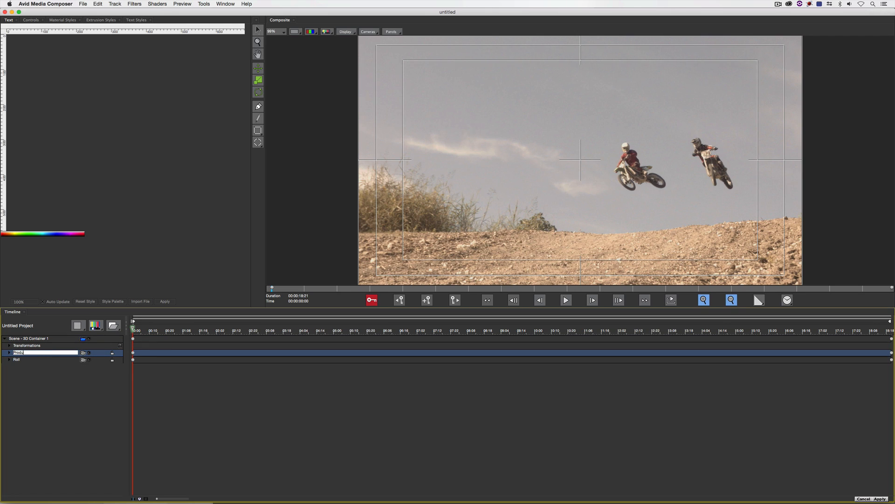
text(ced By)
click(75, 416)
Add flat text to the Roll container and replace its placeholder with the imported Credit Roll file from the Desktop
click(15, 360)
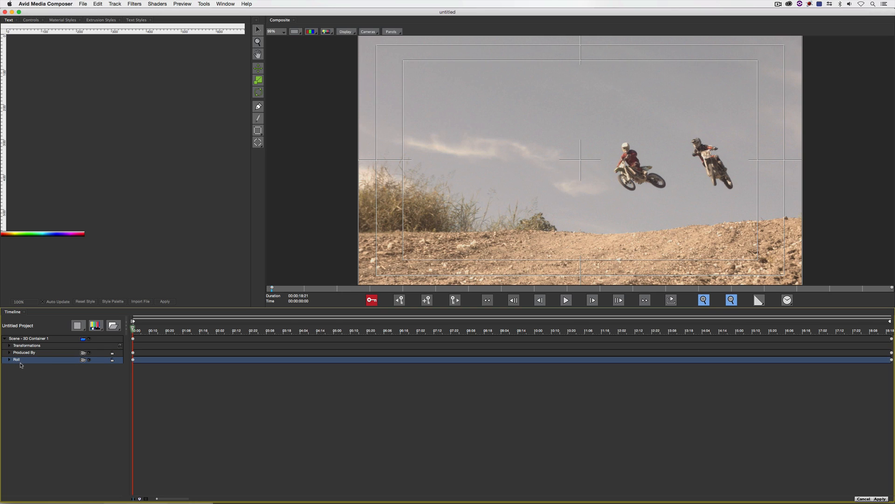
click(96, 326)
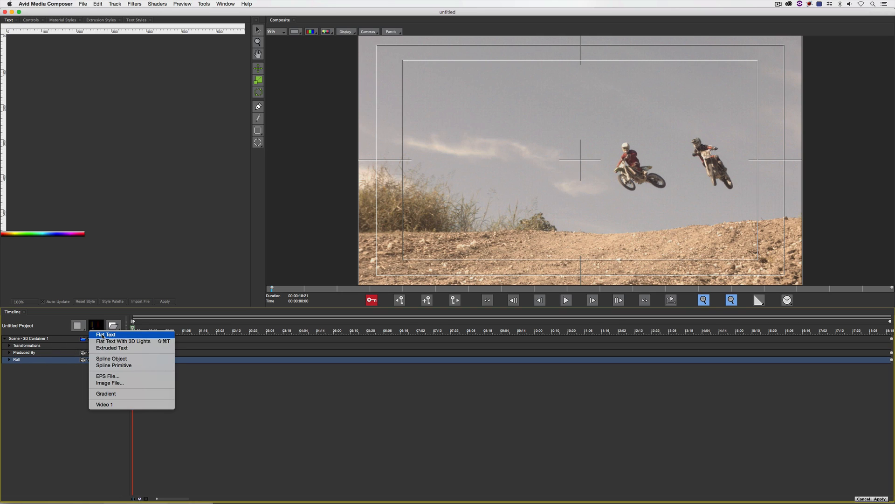
click(103, 336)
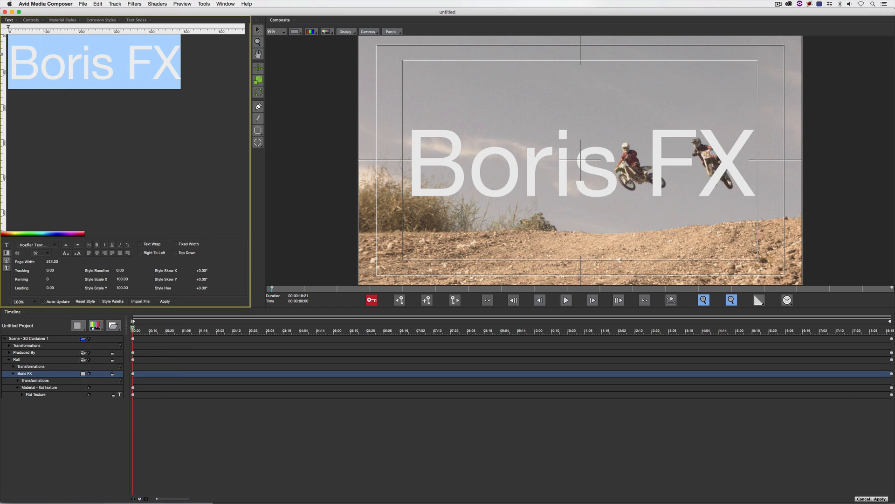
key(BackSpace)
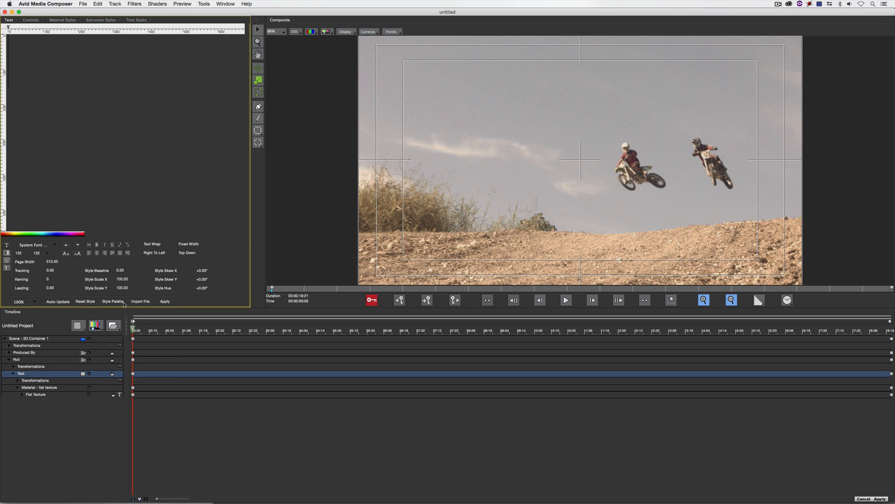
click(141, 301)
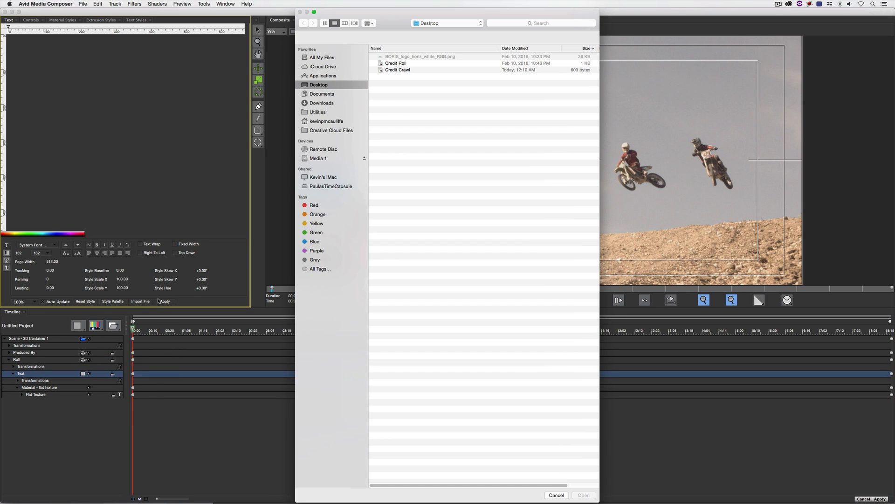
click(396, 64)
click(593, 495)
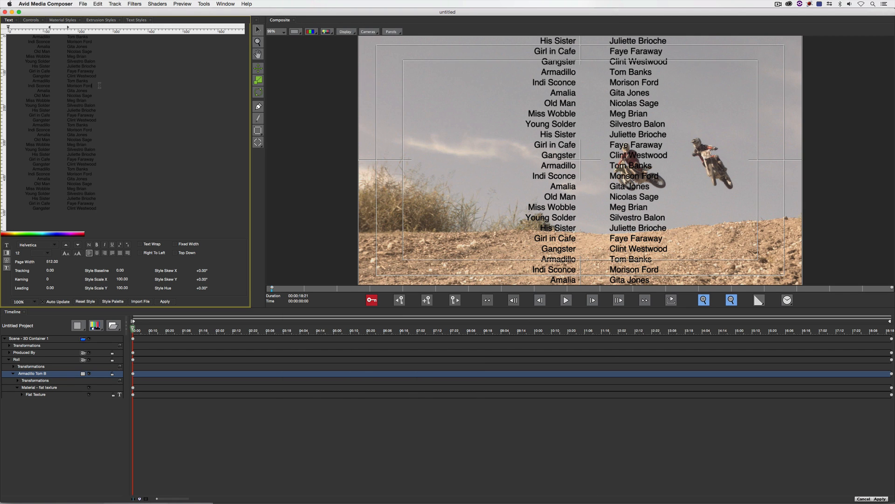
Enable text wrap for all the credit text and shift both column tab stops inward to centre the columns
key(super+a)
click(142, 245)
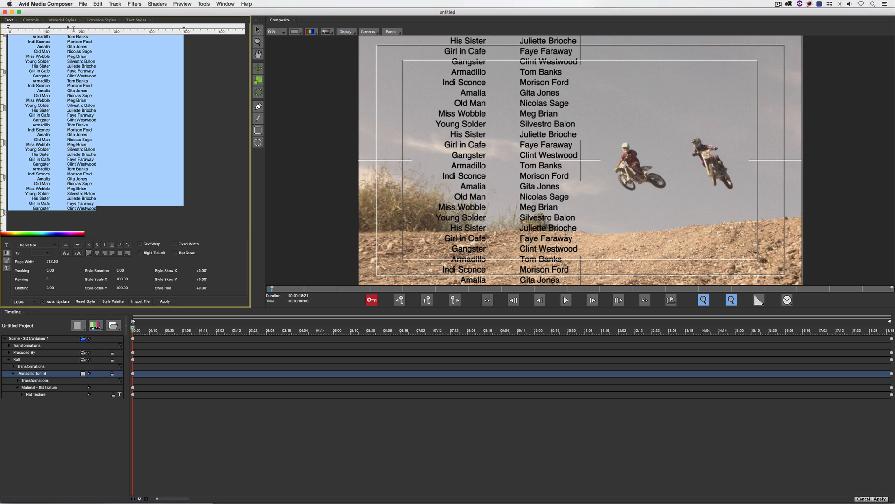
drag(79, 27, 109, 27)
drag(50, 27, 82, 27)
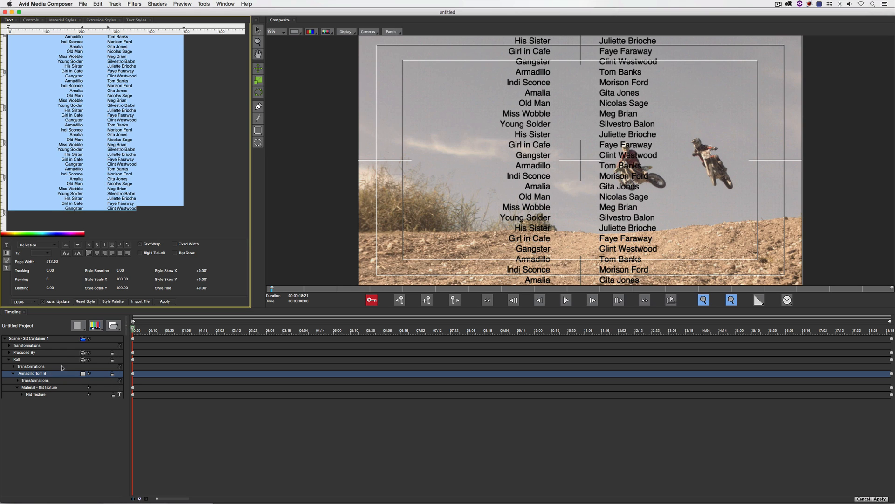
Set the fill color of all the credit text to white
click(6, 260)
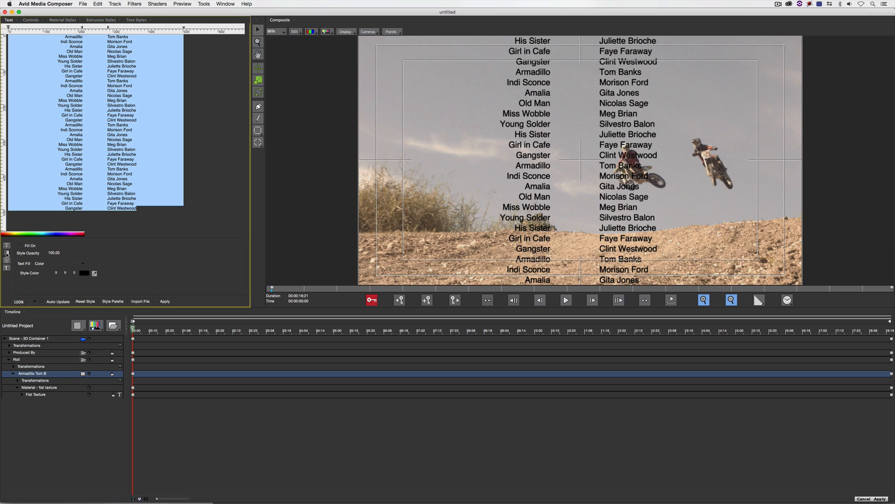
click(84, 272)
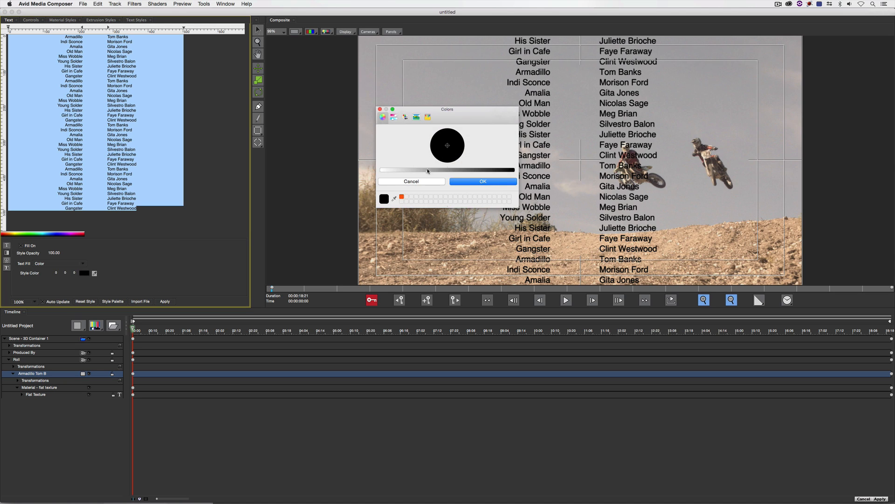
drag(426, 170, 367, 177)
click(461, 185)
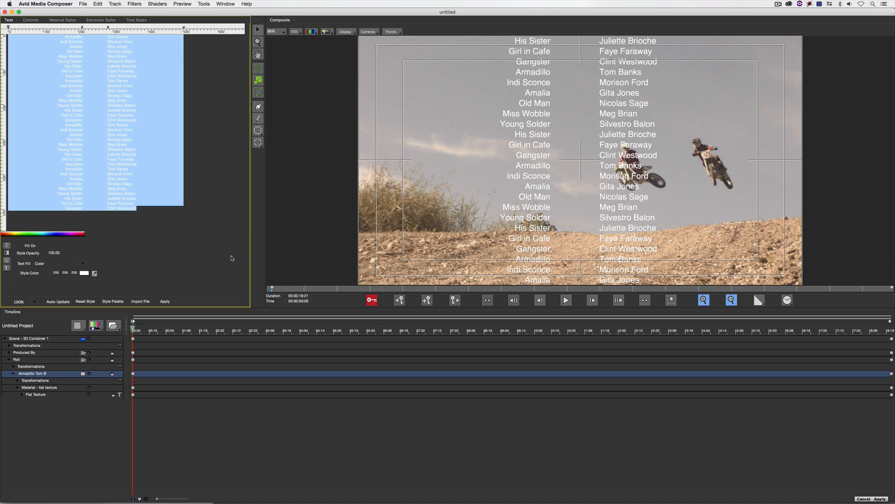
Set the Roll container's animation style to Roll
click(40, 366)
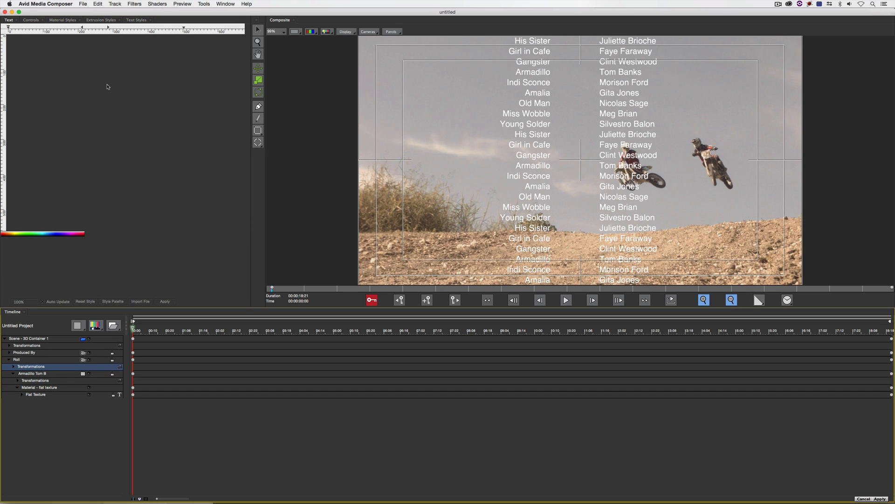
click(31, 20)
click(50, 40)
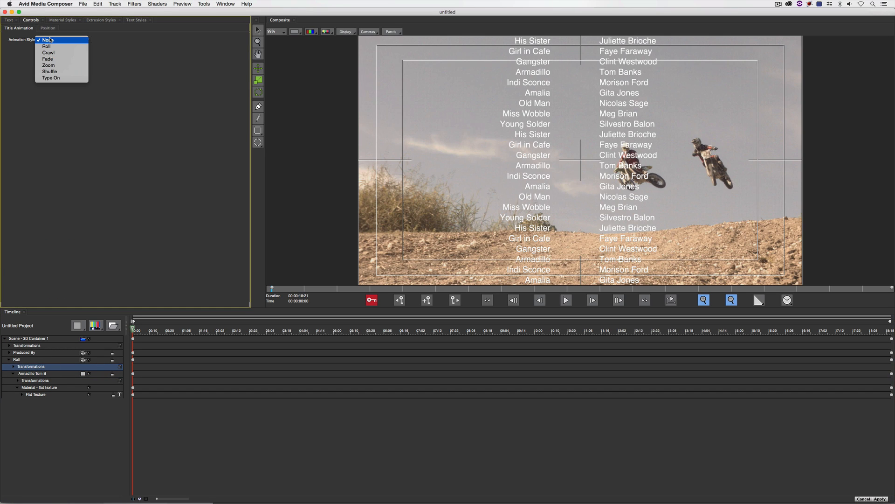
click(46, 46)
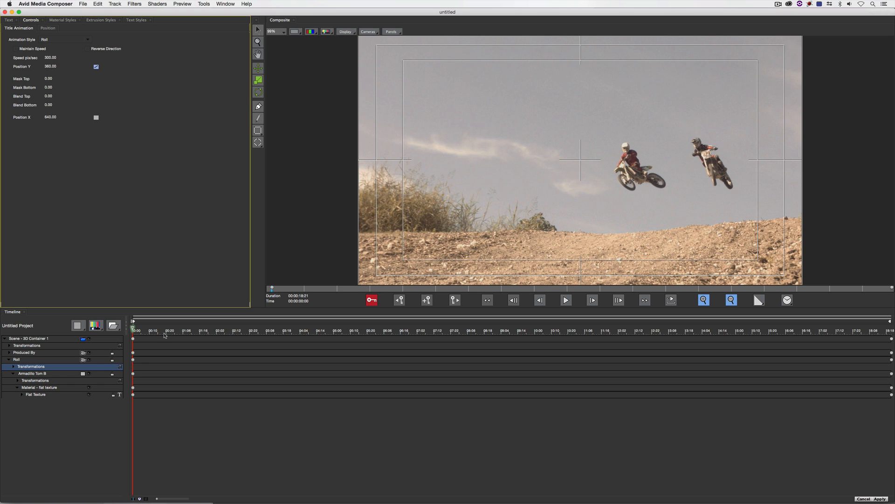
Scrub through the credit roll and move the Roll track's start to about 4 seconds on the timeline
drag(170, 332, 252, 333)
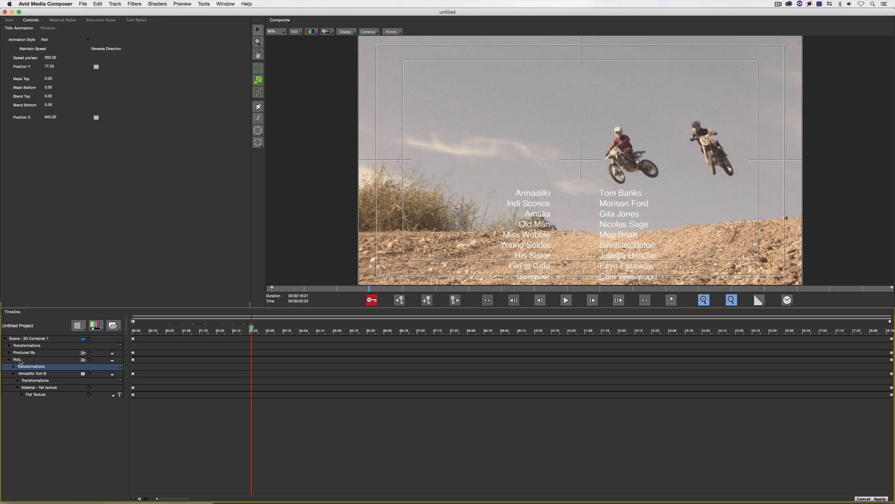
click(66, 359)
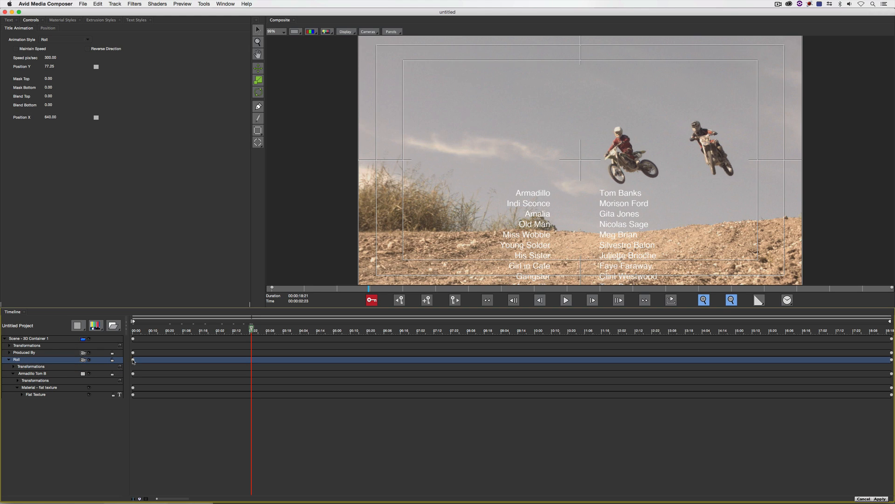
drag(134, 360, 120, 348)
Add a new text object inside the Produced By container
click(30, 352)
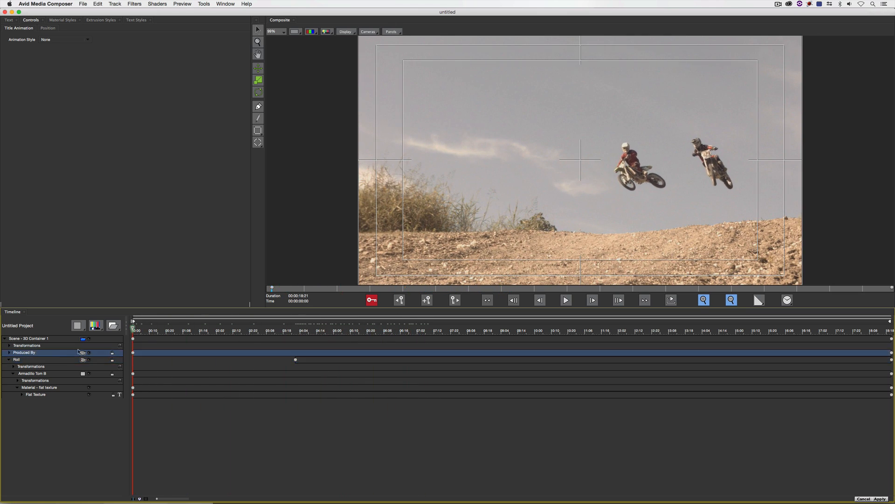
click(99, 330)
click(105, 334)
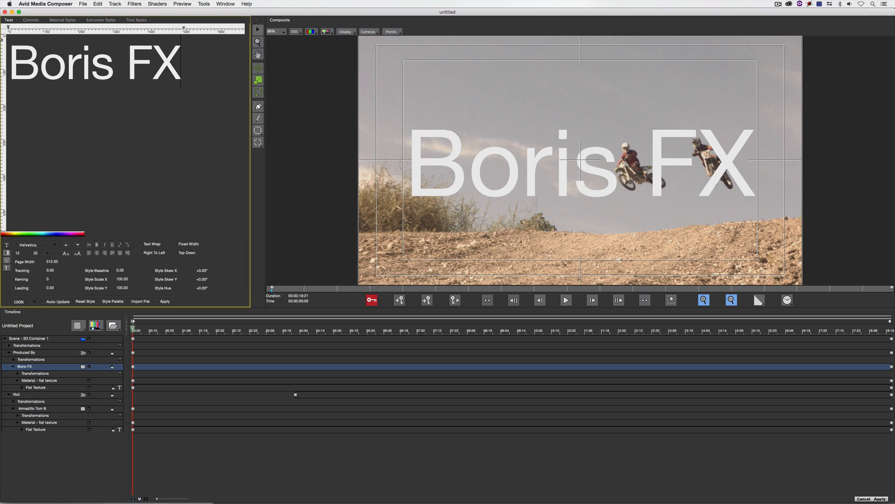
Set the default Boris FX text to font size 32 and centre-align it
drag(181, 64, 17, 56)
click(25, 252)
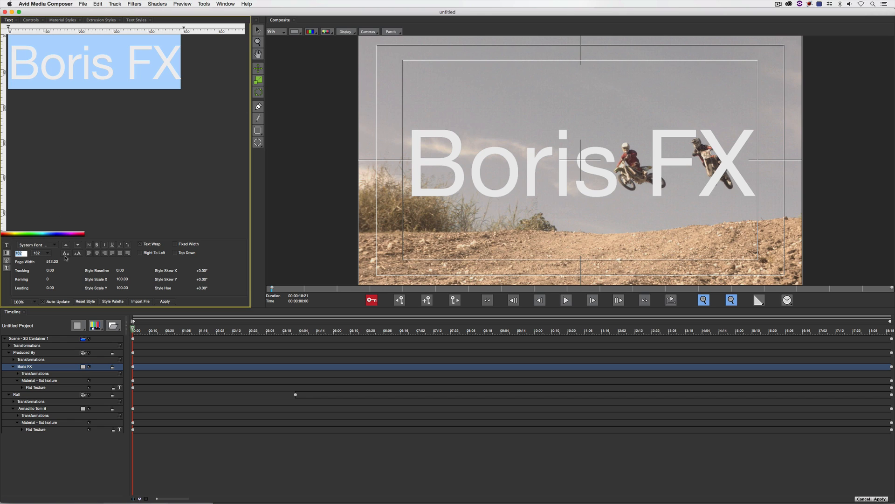
text(32)
key(Return)
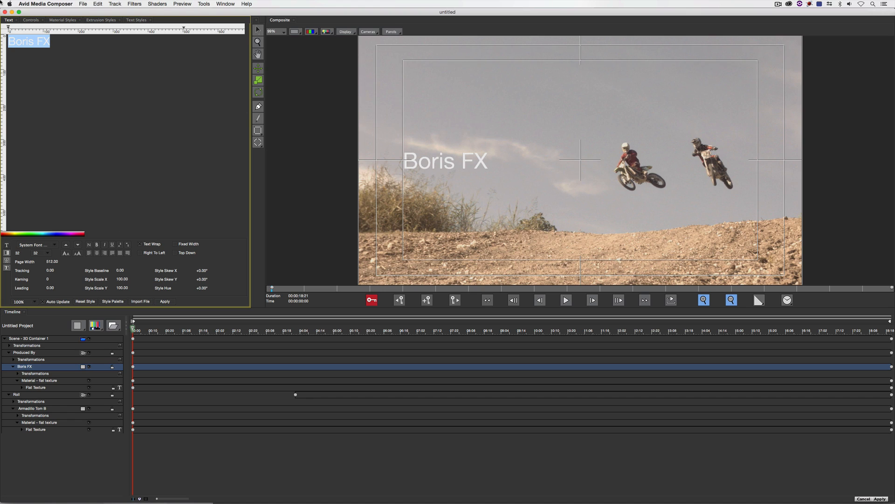
click(97, 253)
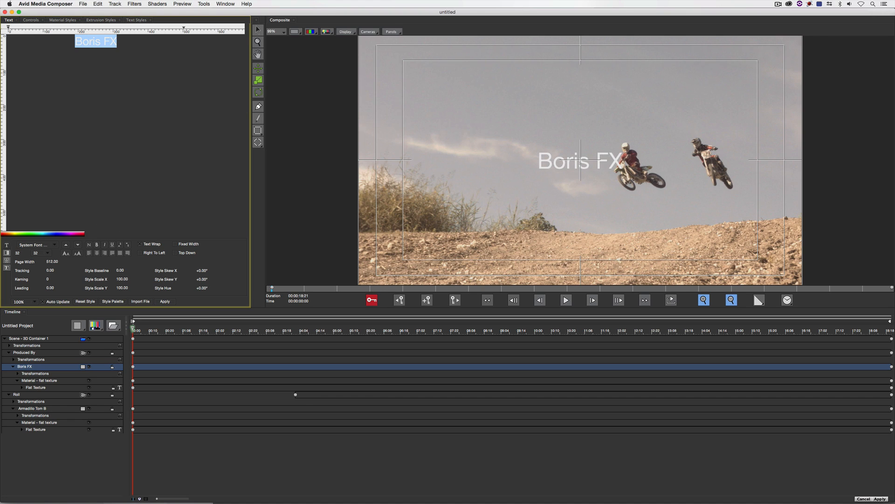
Replace the default text with "Produced By:" and enter the producer's full name on a second line
text(Produ)
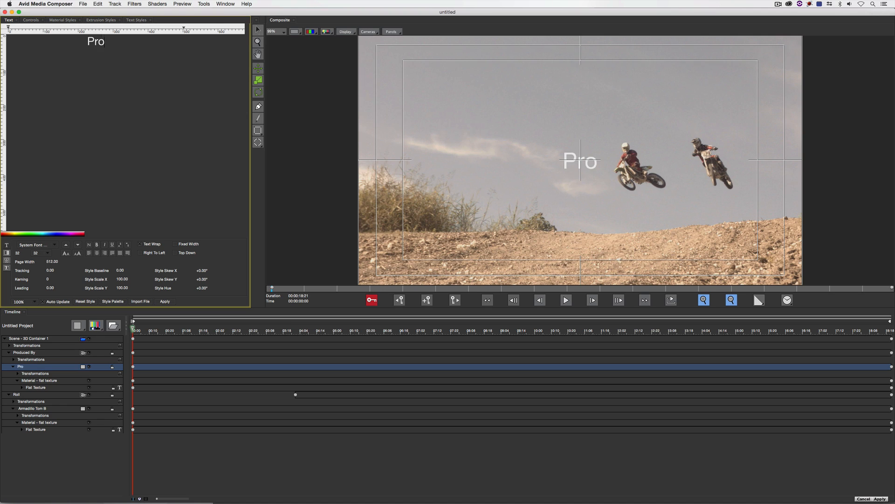
text(duced)
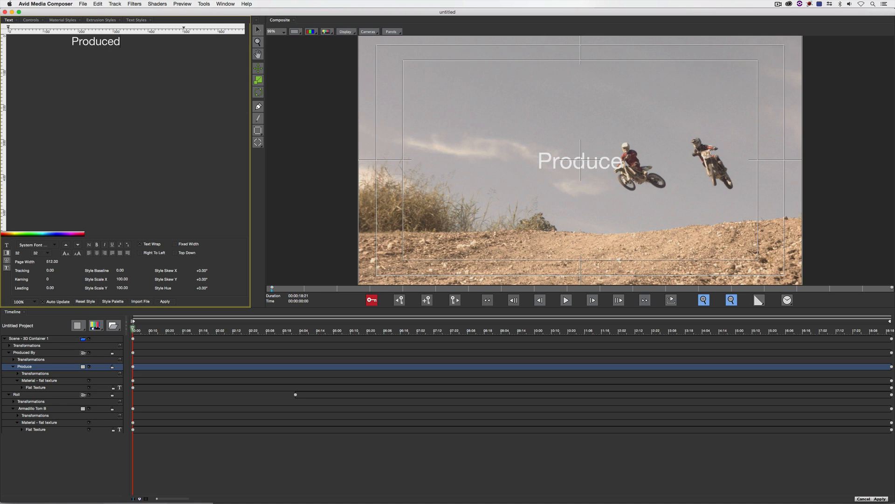
text( By)
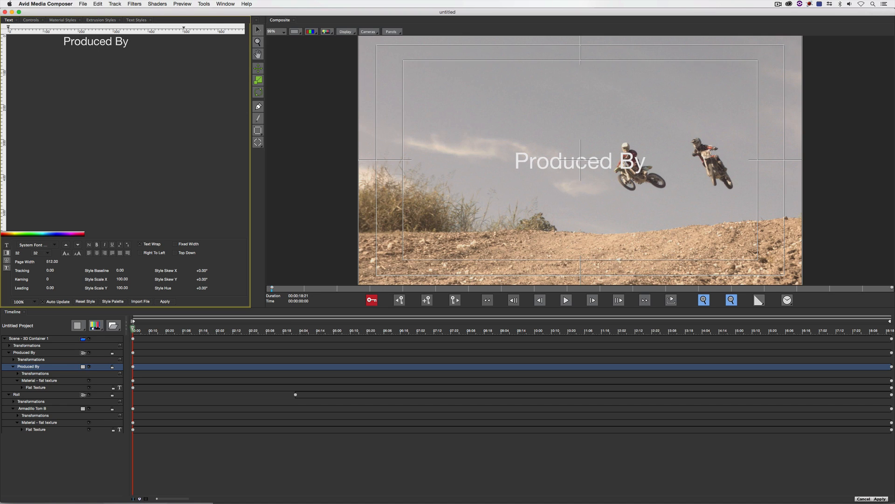
text(: )
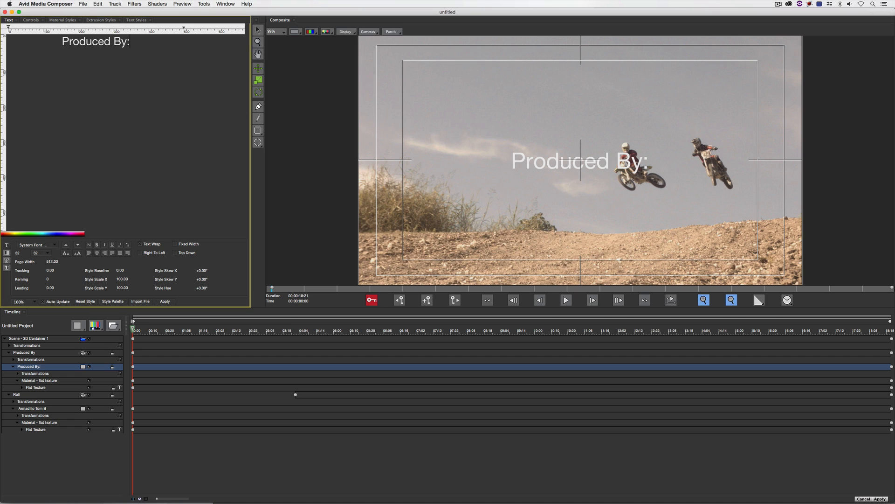
text(Kevi)
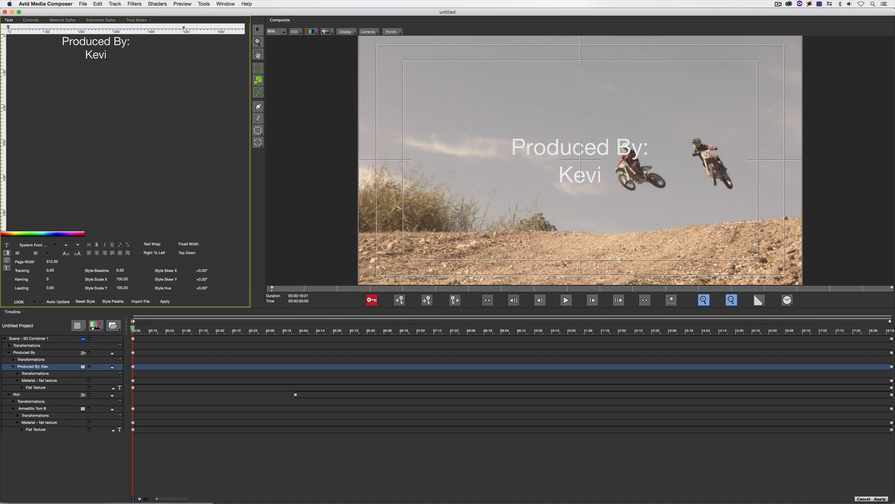
text(n P )
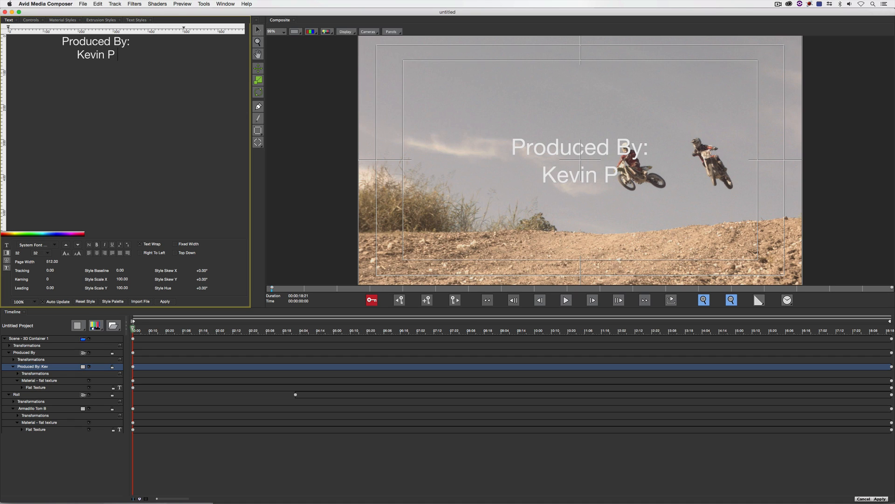
text(McAuliffe)
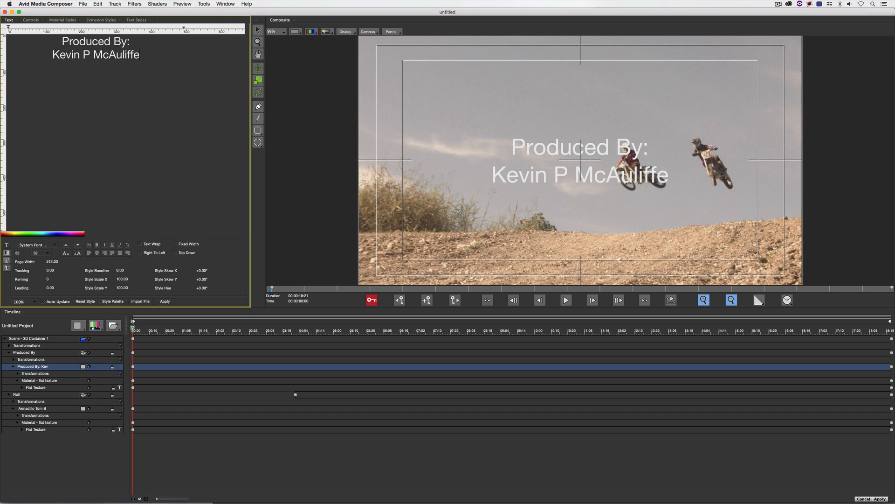
Set the Produced By container's animation style to Fade
click(41, 361)
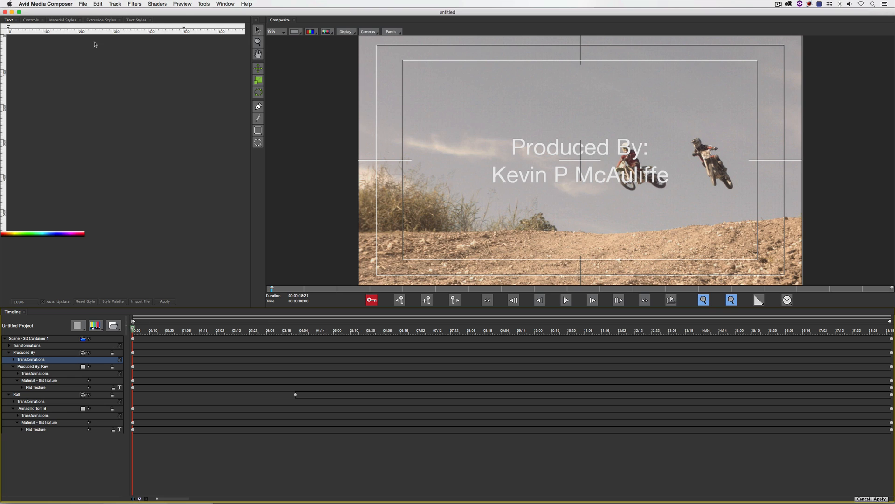
click(31, 21)
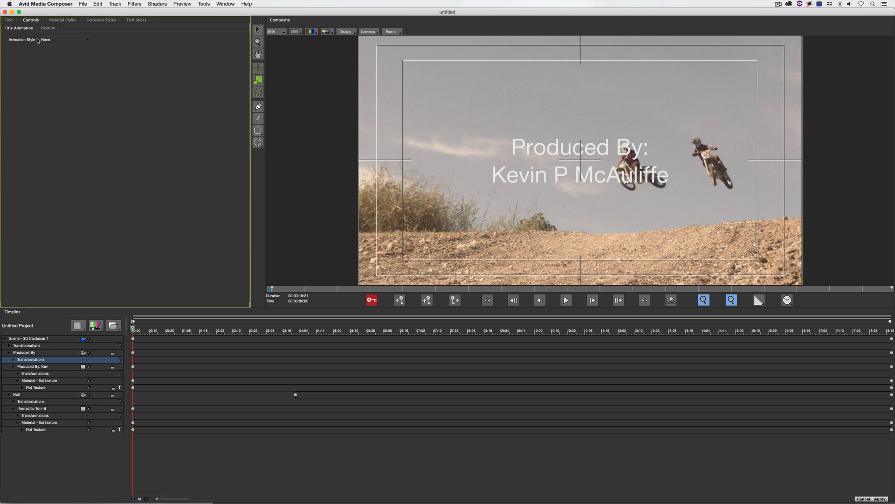
click(60, 40)
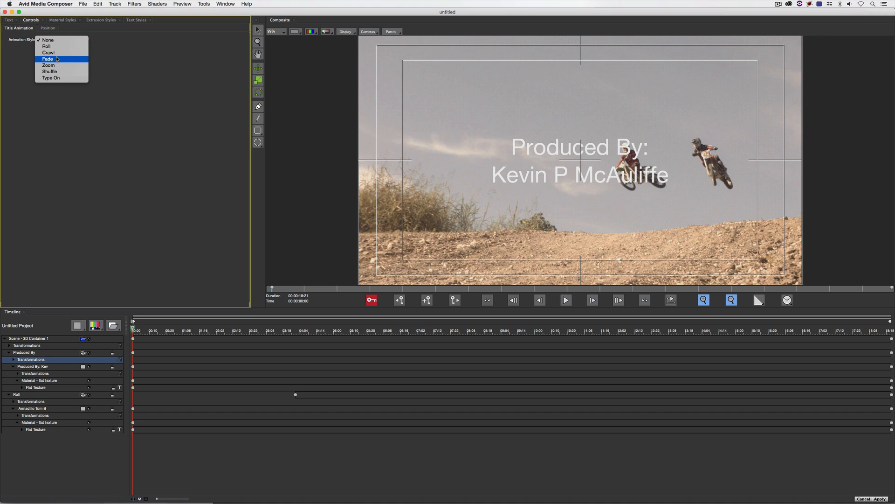
click(60, 60)
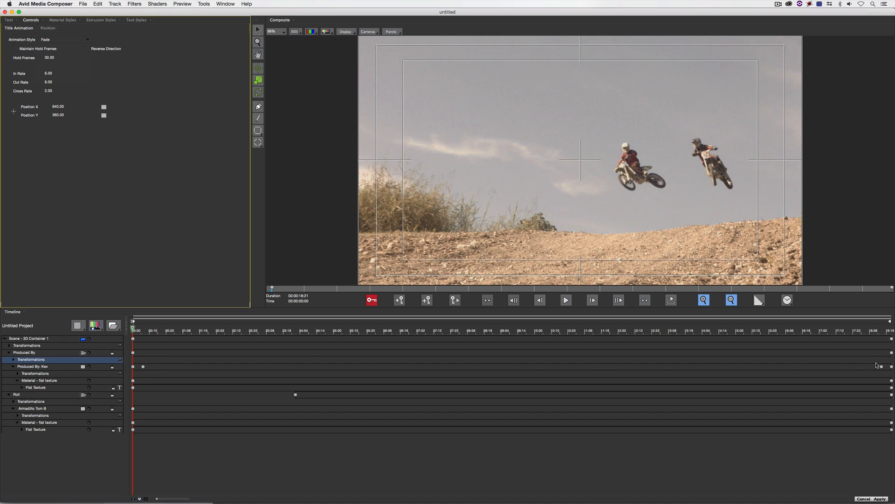
mouse_move(133, 329)
mouse_down()
mouse_move(162, 330)
mouse_move(118, 329)
mouse_up()
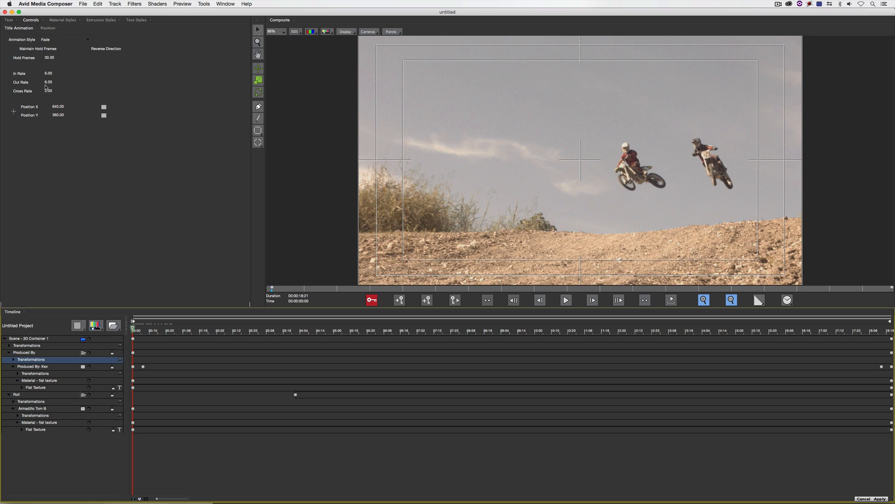
Set the fade's In Rate and Out Rate to 12, enable Maintain Hold Frames and set Hold Frames to 96
click(55, 73)
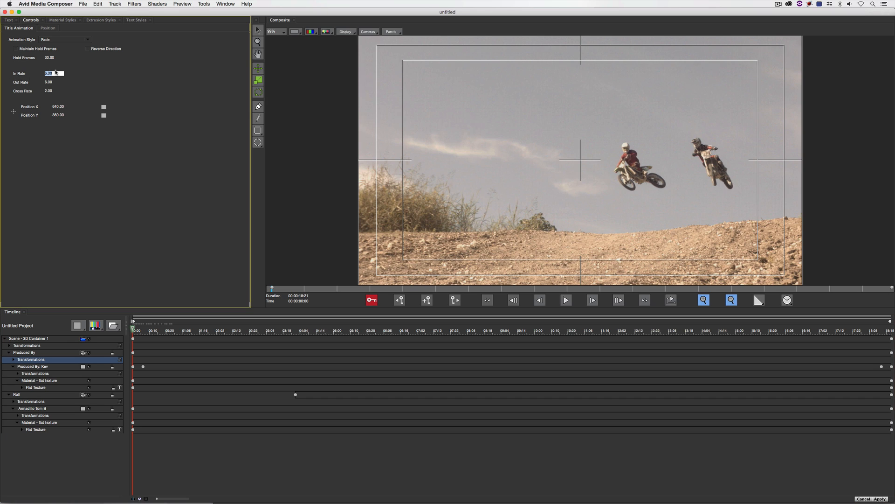
text(12)
key(Tab)
text(12)
key(Return)
click(28, 48)
click(49, 58)
text(96)
key(Return)
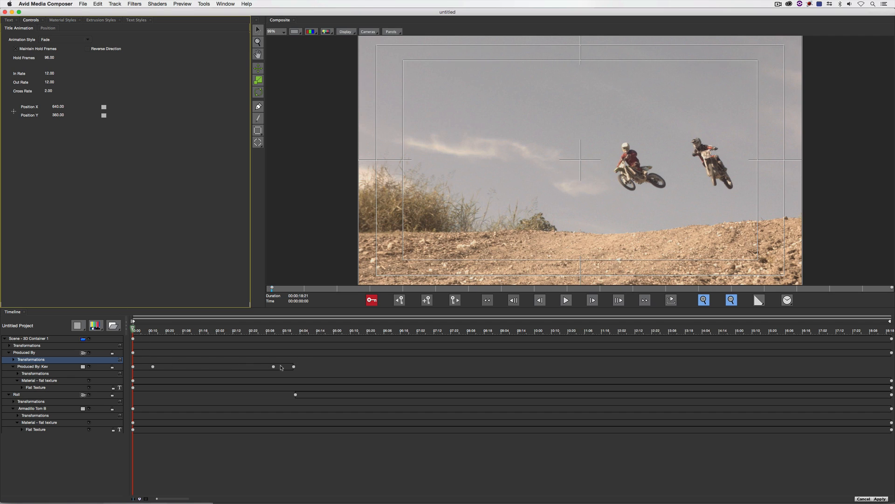
Move the Roll track's start earlier to about 2 seconds, scrubbing to check its timing against the Produced By fade-out
drag(140, 330, 273, 351)
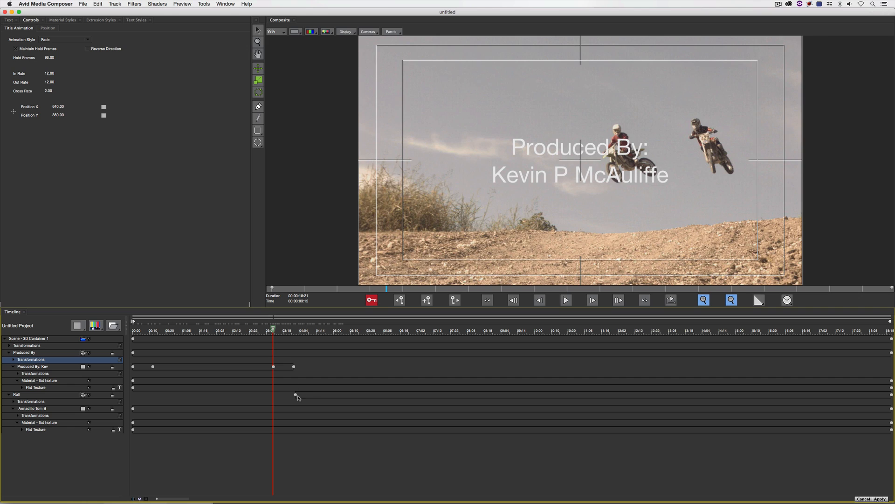
drag(296, 395, 260, 395)
drag(262, 333, 257, 332)
drag(260, 394, 248, 395)
drag(249, 332, 281, 333)
drag(251, 396, 221, 395)
click(218, 331)
drag(217, 329, 883, 359)
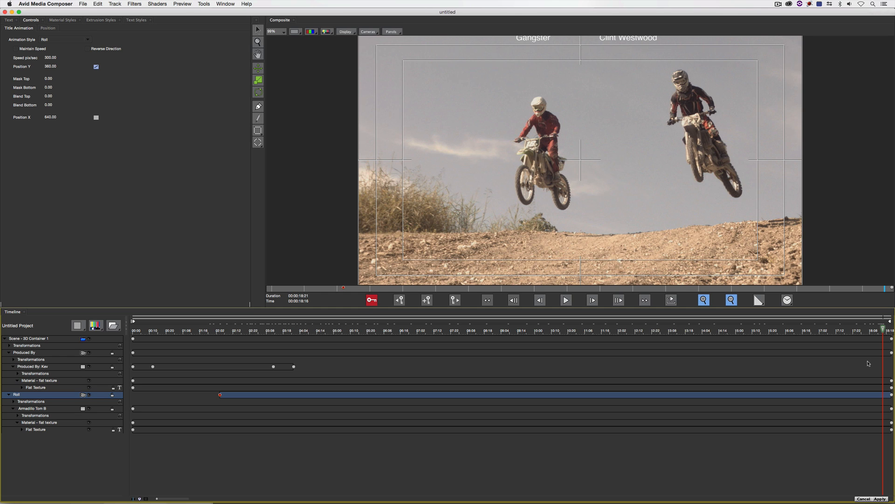
Preview the credit animation and apply the finished title to the Avid sequence
key(space)
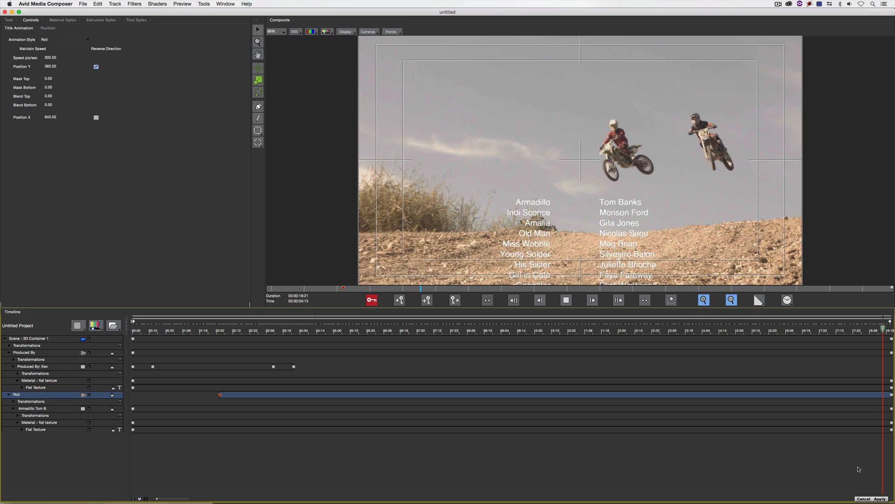
click(880, 499)
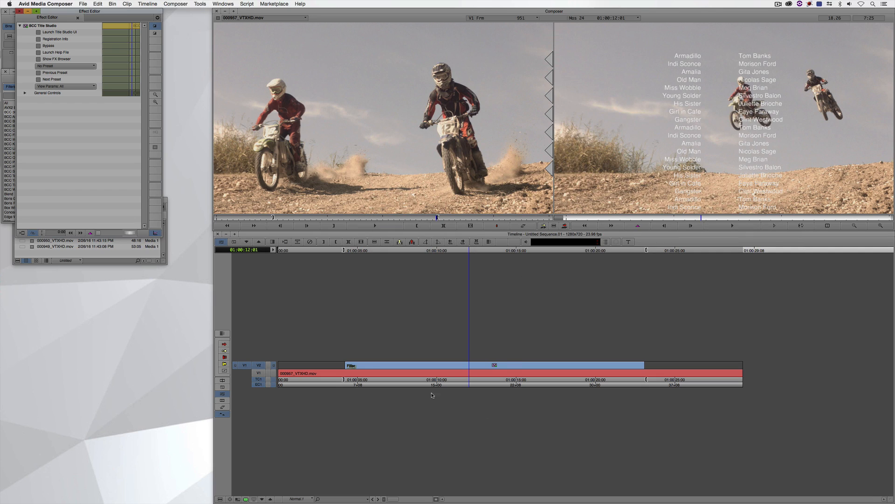
Leave effect mode and play the sequence from just before the title effect
click(222, 380)
click(339, 369)
key(space)
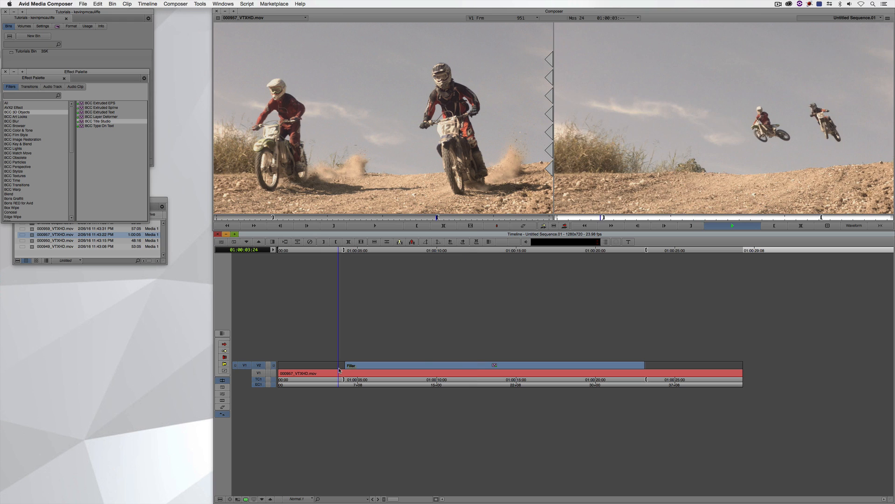